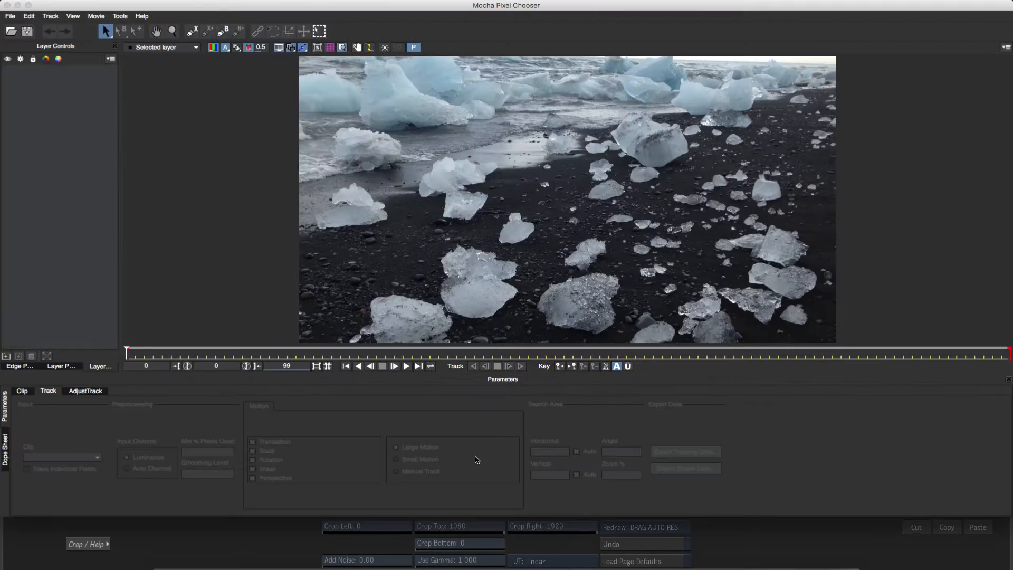
Draw a closed X-spline shape around the ice chunks near the middle of the shot
{"action": "left_click", "coordinate": [192, 31]}
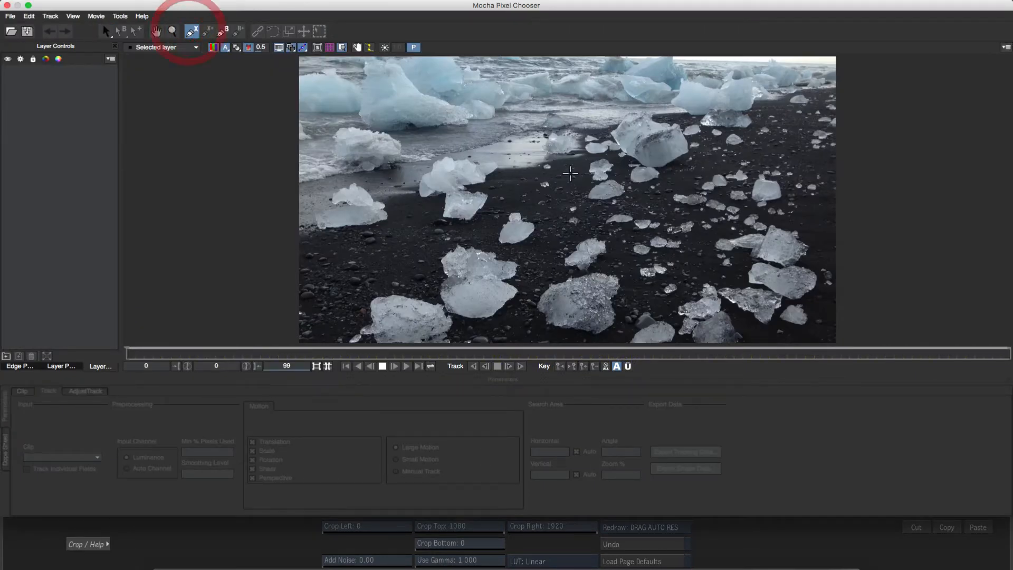
{"action": "left_click", "coordinate": [589, 147]}
{"action": "left_click", "coordinate": [566, 188]}
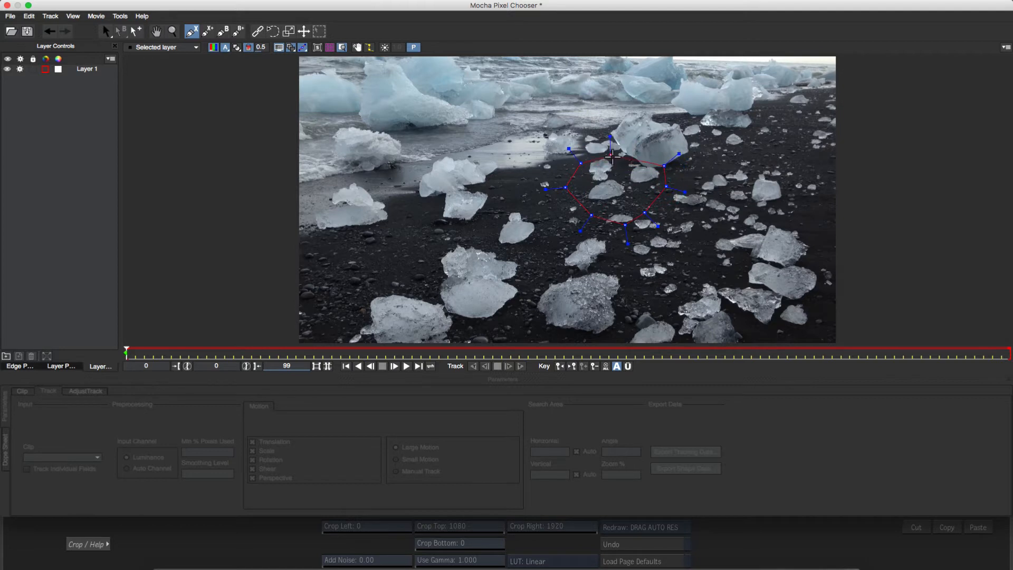
{"action": "right_click", "coordinate": [612, 157]}
Track the ice-chunk shape forward through the clip, stopping and resuming the track
{"action": "left_click", "coordinate": [522, 366]}
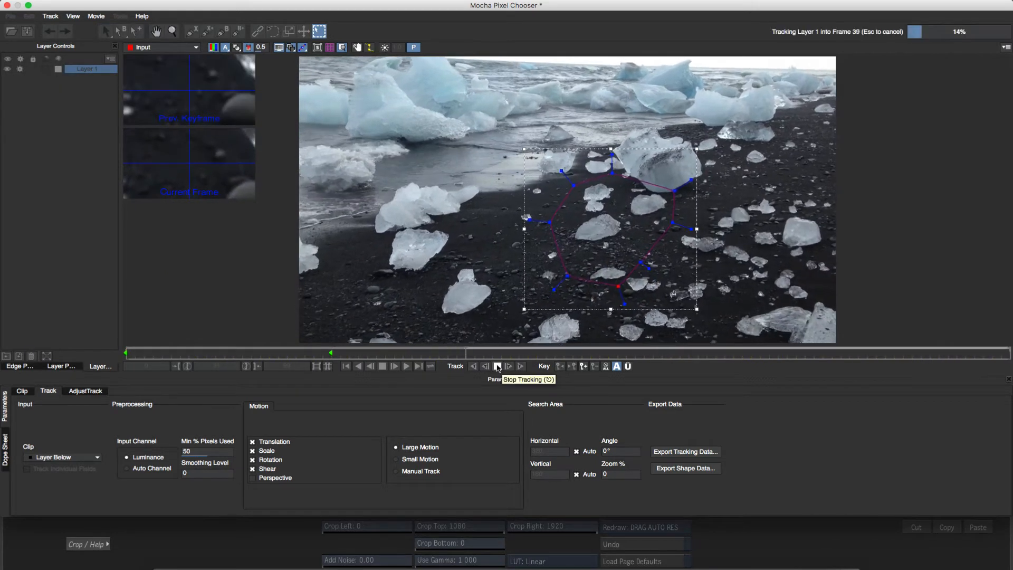
{"action": "left_click", "coordinate": [498, 367]}
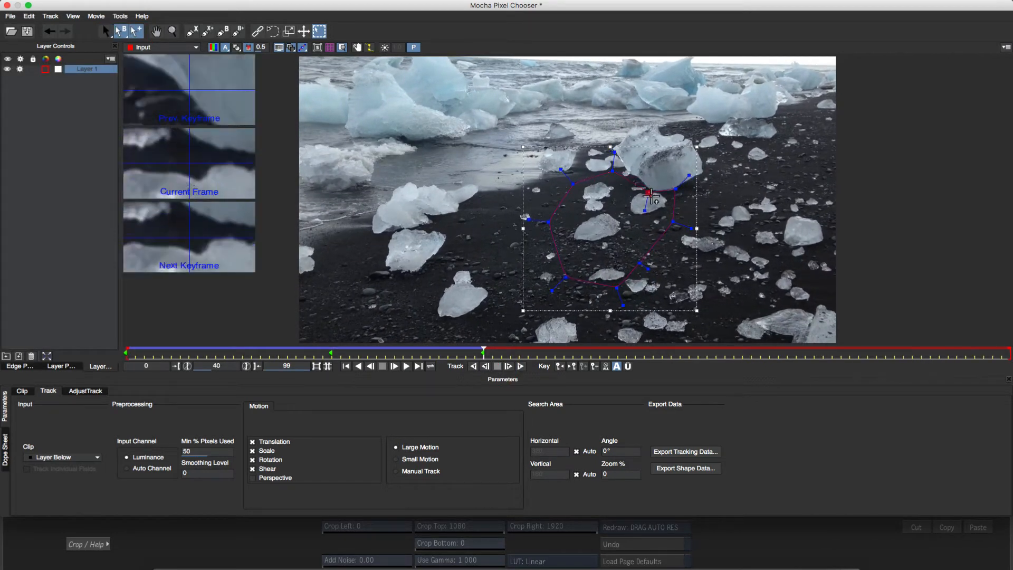
{"action": "left_click", "coordinate": [521, 366]}
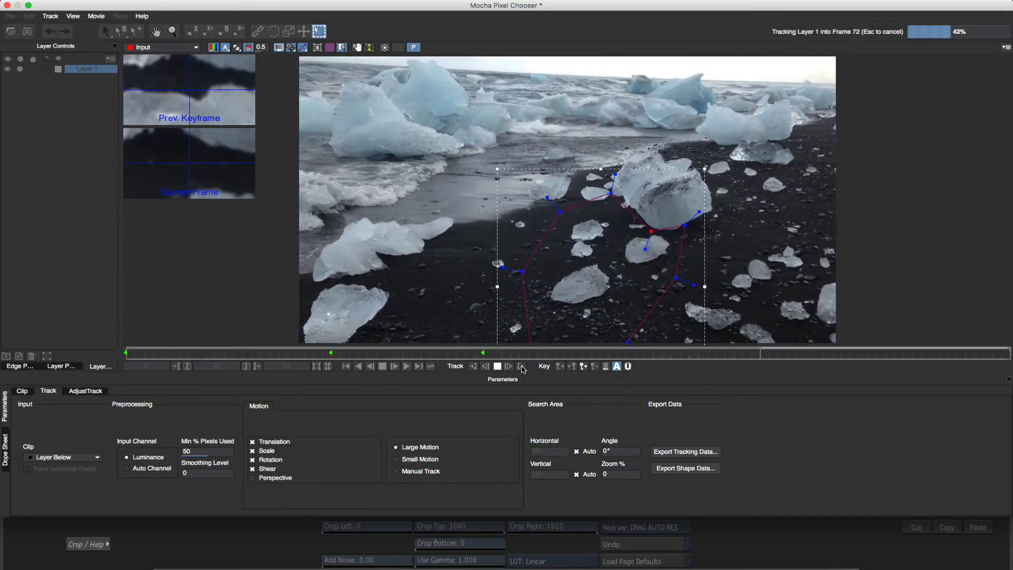
{"action": "key", "text": "Escape"}
Nudge two shape points to refit the ice chunk and continue tracking forward
{"action": "left_click_drag", "start_coordinate": [611, 198], "coordinate": [609, 210]}
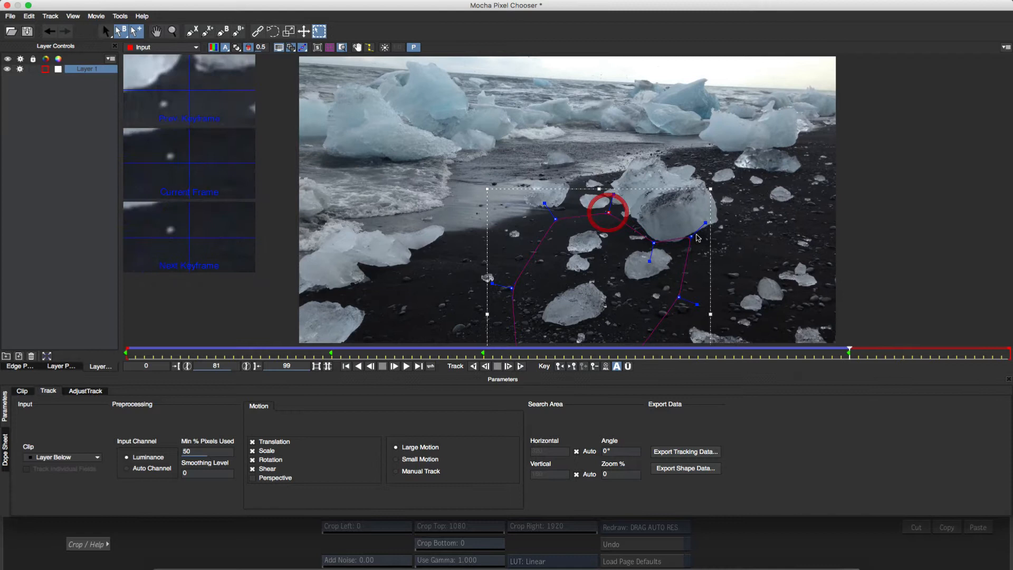
{"action": "left_click_drag", "start_coordinate": [691, 236], "coordinate": [696, 246]}
{"action": "left_click", "coordinate": [521, 367]}
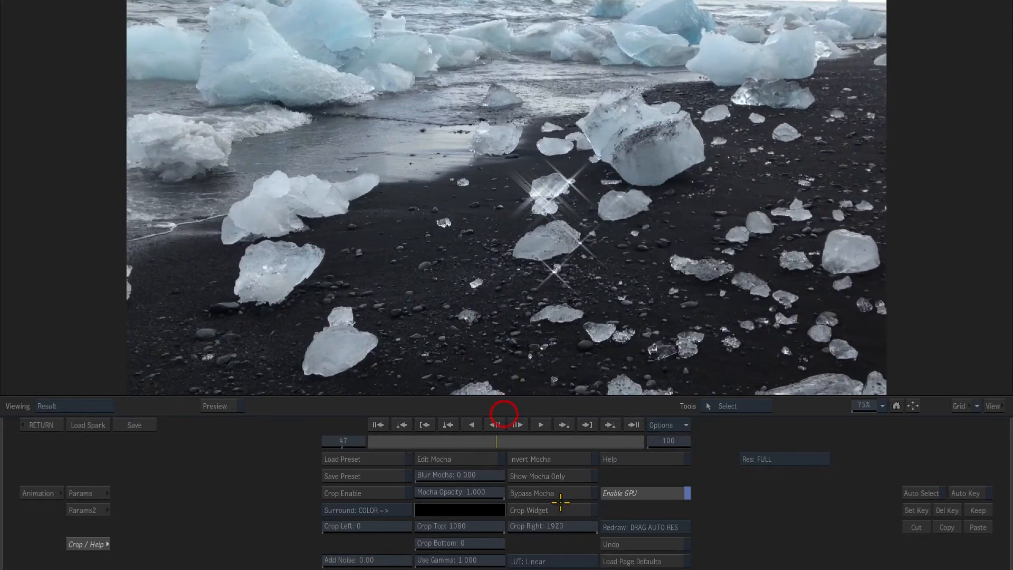
Set Blur Mocha to 0.136 while previewing the mask alone, and return to the batch schematic
{"action": "left_click", "coordinate": [565, 481]}
{"action": "left_click_drag", "start_coordinate": [434, 475], "coordinate": [414, 475]}
{"action": "left_click", "coordinate": [563, 478]}
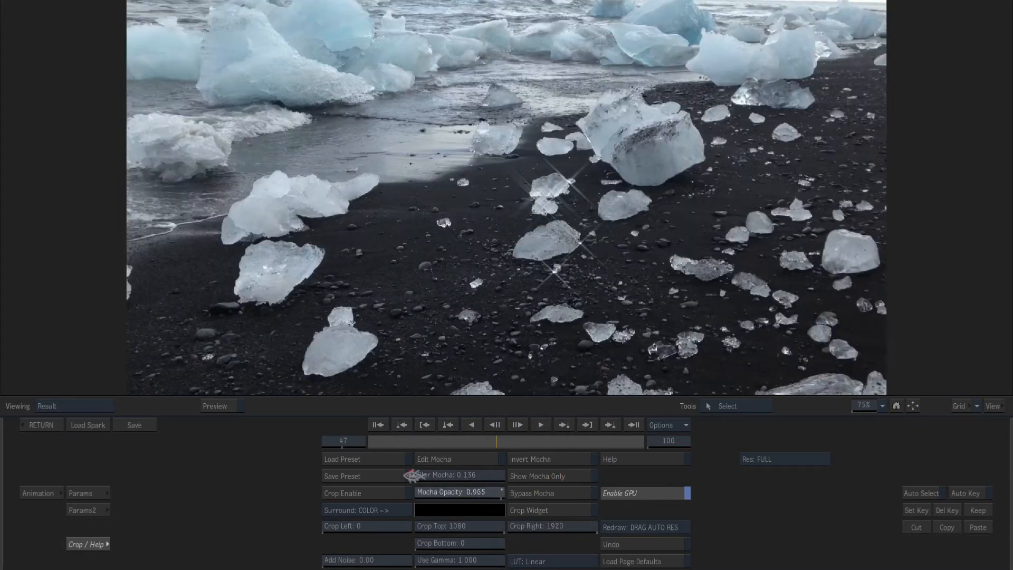
{"action": "left_click", "coordinate": [41, 425]}
Select the Glint node and scrub its result in the viewer
{"action": "left_click", "coordinate": [342, 248]}
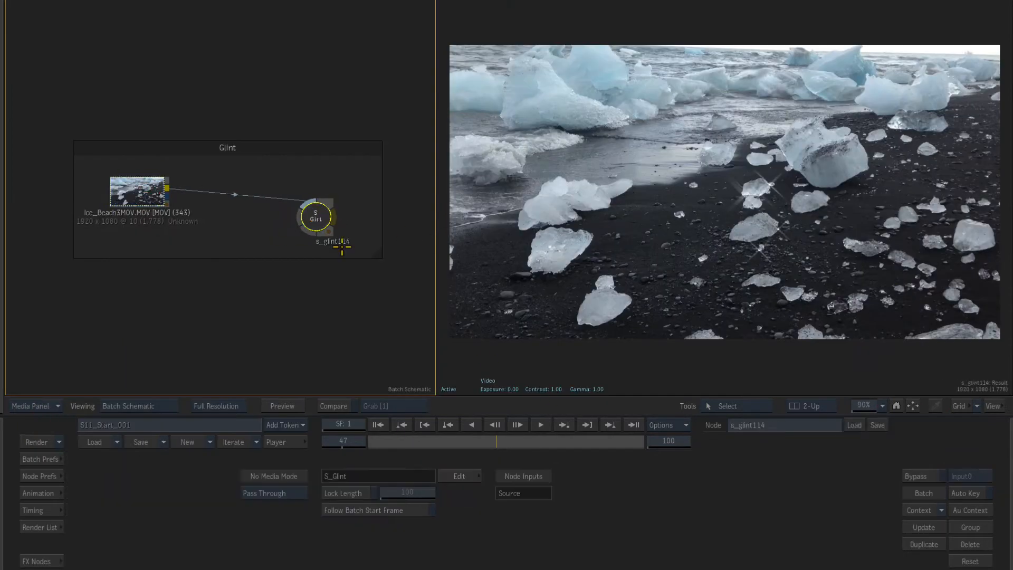
{"action": "mouse_move", "coordinate": [491, 439]}
{"action": "left_mouse_down"}
{"action": "mouse_move", "coordinate": [692, 394]}
{"action": "mouse_move", "coordinate": [494, 428]}
{"action": "left_mouse_up"}
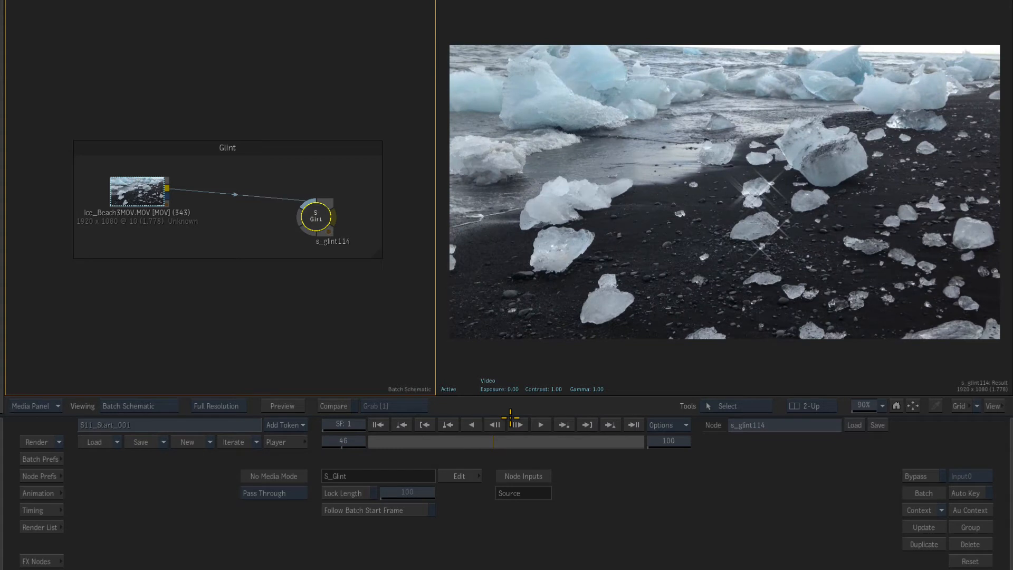
{"action": "left_click_drag", "start_coordinate": [302, 327], "coordinate": [317, 26]}
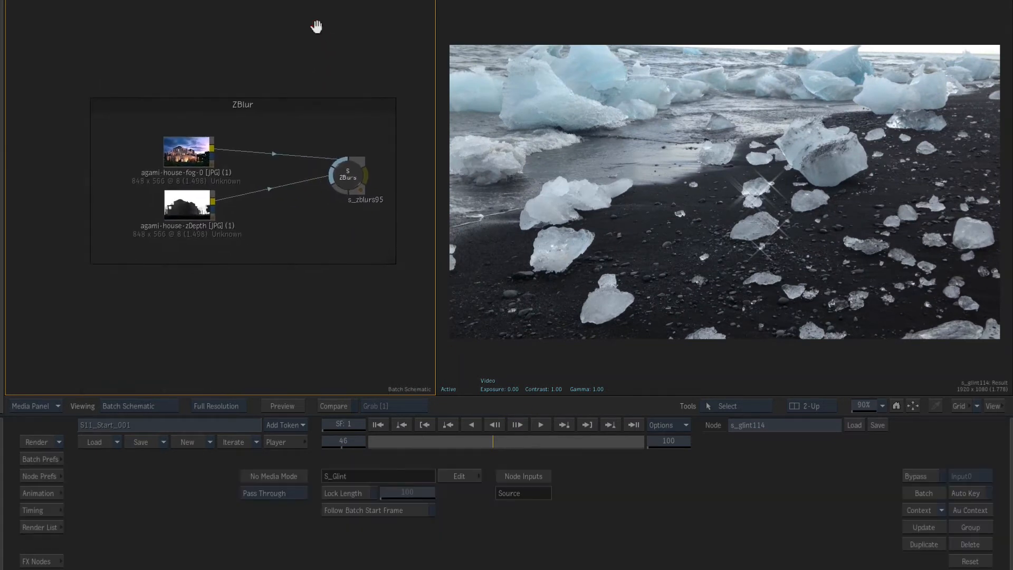
Open the ZBlur node and inspect its parameter and crop pages and its source clips
{"action": "left_click", "coordinate": [348, 174]}
{"action": "left_click", "coordinate": [467, 476]}
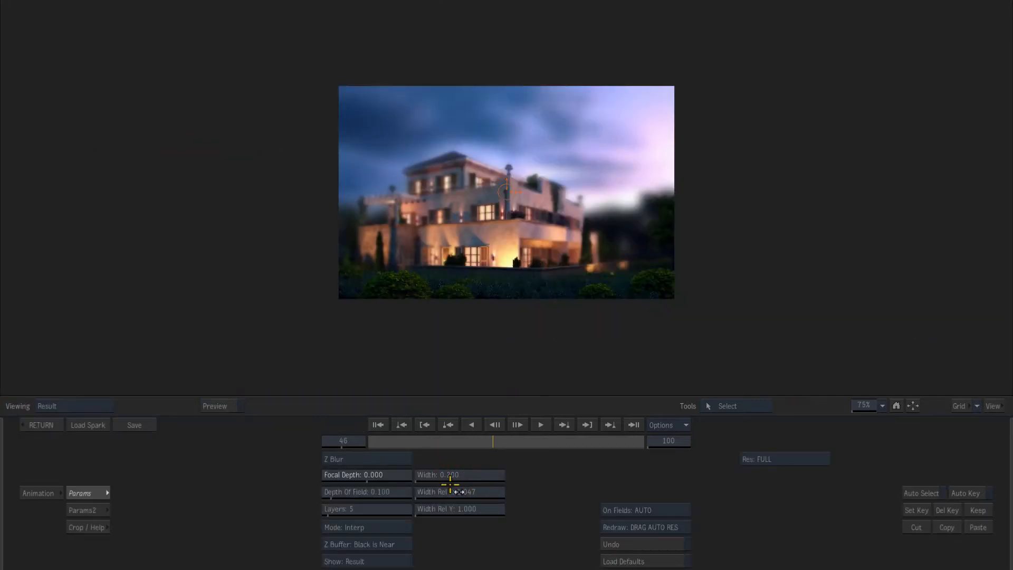
{"action": "left_click", "coordinate": [96, 527]}
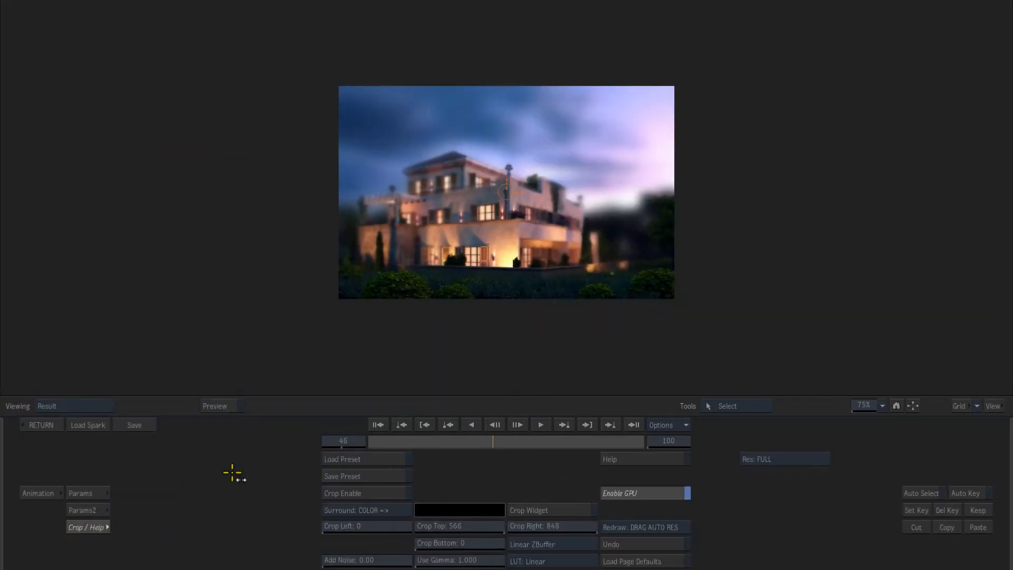
{"action": "left_click", "coordinate": [40, 425]}
{"action": "left_click", "coordinate": [197, 152]}
{"action": "left_click", "coordinate": [186, 205]}
{"action": "left_click", "coordinate": [345, 180]}
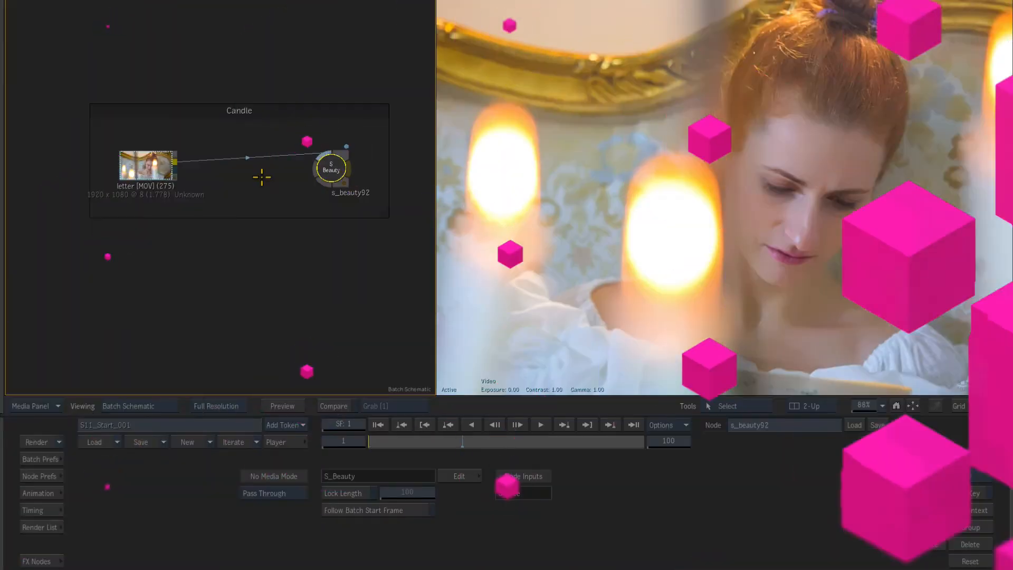
Select the S_Beauty node in the Candle group and open its Mocha mask editor
{"action": "left_click", "coordinate": [150, 165]}
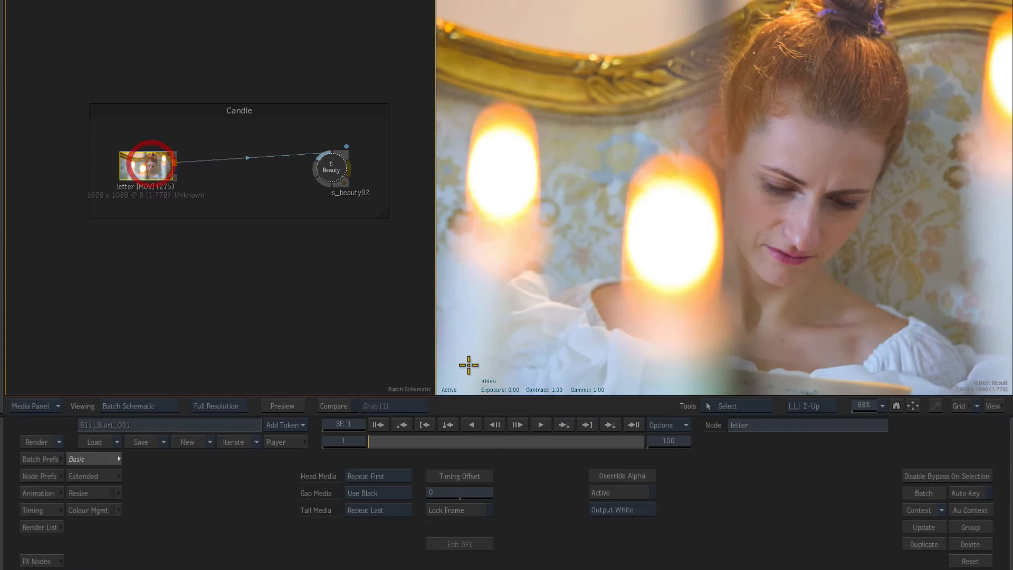
{"action": "mouse_move", "coordinate": [381, 445]}
{"action": "left_mouse_down"}
{"action": "mouse_move", "coordinate": [570, 427]}
{"action": "mouse_move", "coordinate": [405, 459]}
{"action": "mouse_move", "coordinate": [395, 443]}
{"action": "left_mouse_up"}
{"action": "left_click", "coordinate": [331, 167]}
{"action": "left_click", "coordinate": [148, 165]}
{"action": "left_click", "coordinate": [353, 171]}
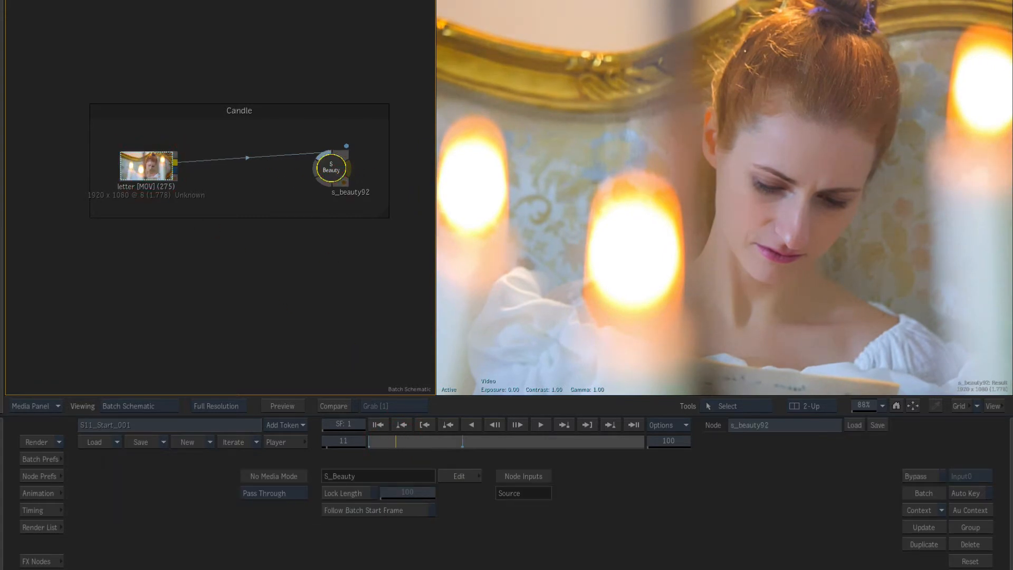
{"action": "left_click", "coordinate": [459, 476]}
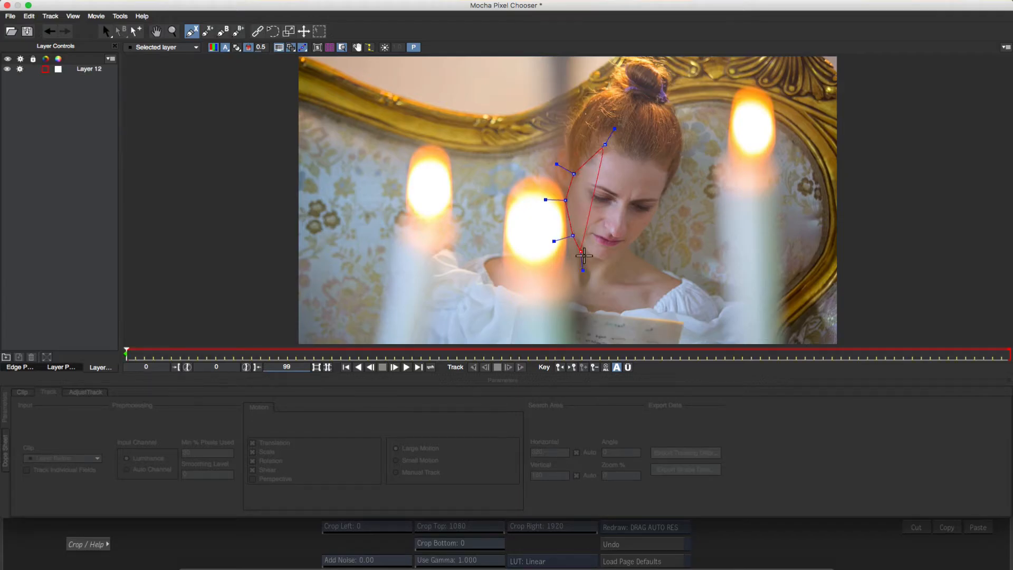
Finish and close the X-spline shape around the woman's face
{"action": "left_click", "coordinate": [668, 173]}
{"action": "left_click", "coordinate": [669, 161]}
{"action": "right_click", "coordinate": [628, 144]}
Adjust three points of the face shape to fit the face outline
{"action": "left_click_drag", "start_coordinate": [687, 151], "coordinate": [680, 155]}
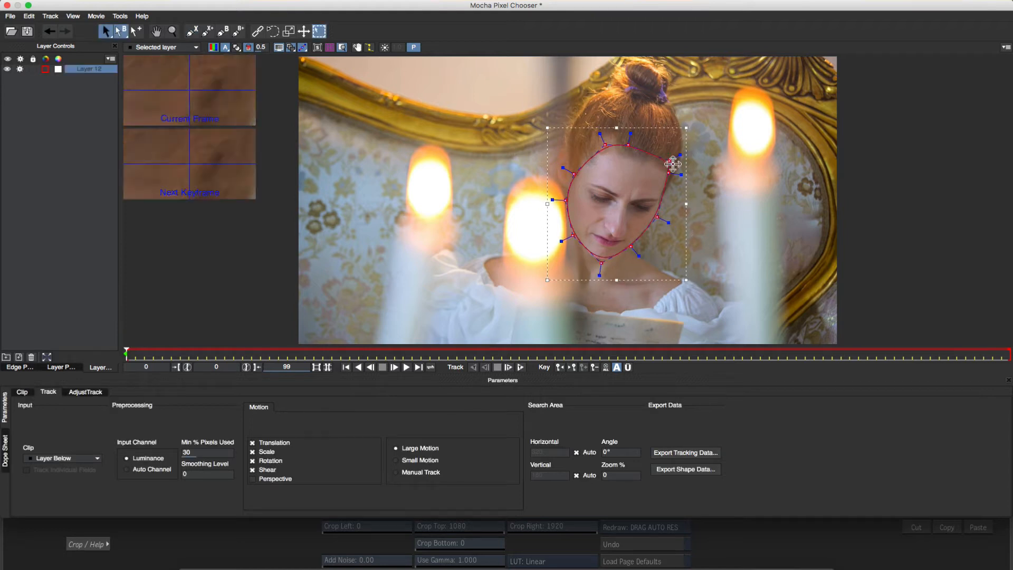
{"action": "left_click_drag", "start_coordinate": [604, 268], "coordinate": [602, 280]}
{"action": "left_click_drag", "start_coordinate": [575, 176], "coordinate": [574, 173]}
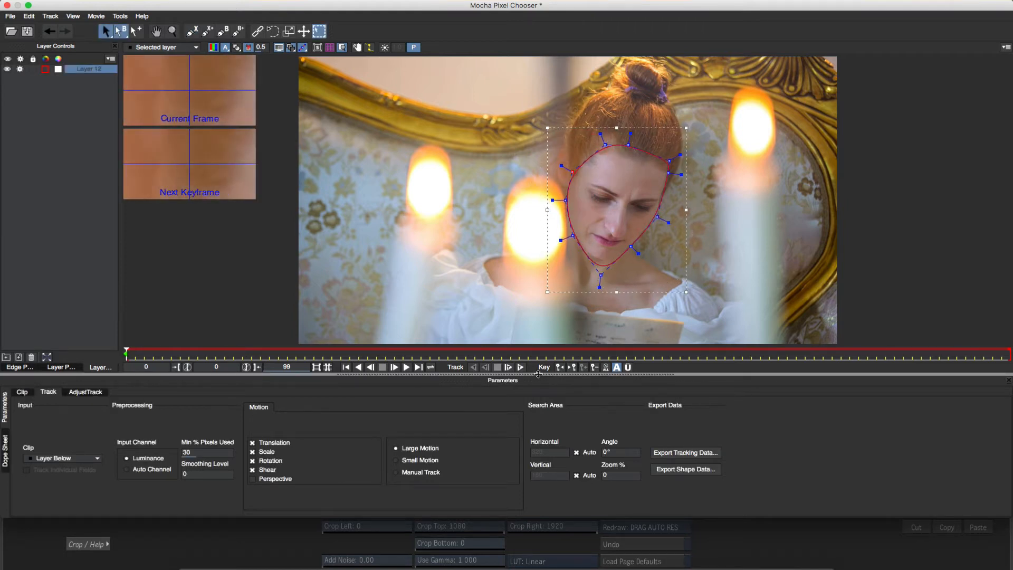
Rename the layer to face and track it forward
{"action": "double_click", "coordinate": [102, 69]}
{"action": "type", "text": "falce"}
{"action": "key", "text": "Return"}
{"action": "left_click", "coordinate": [509, 368]}
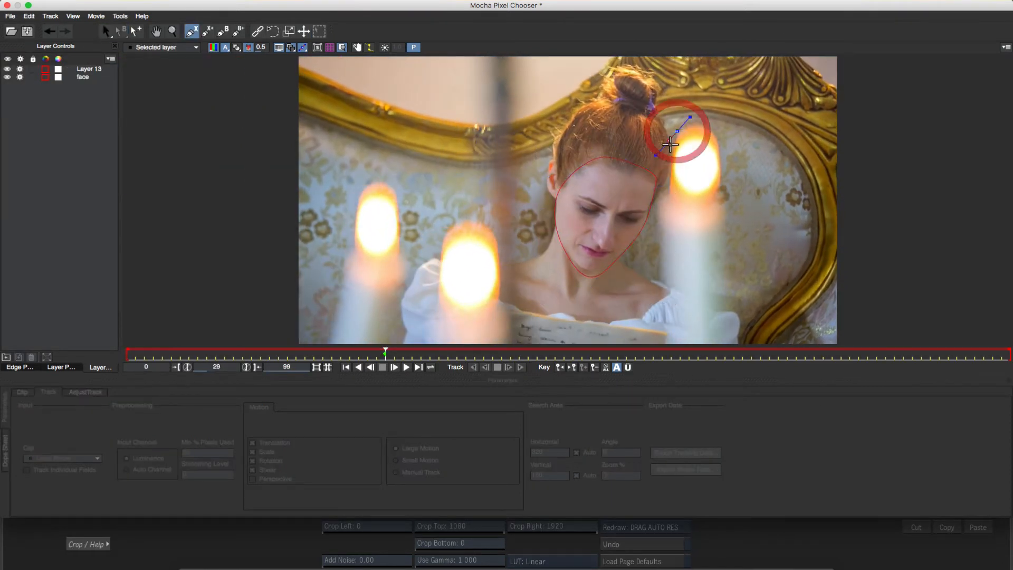
Draw an X-spline shape on a new layer around the candle passing in front of the face
{"action": "left_click", "coordinate": [655, 201]}
{"action": "left_click", "coordinate": [655, 258]}
{"action": "left_click", "coordinate": [656, 333]}
{"action": "left_click", "coordinate": [731, 331]}
{"action": "left_click", "coordinate": [734, 219]}
{"action": "left_click", "coordinate": [726, 192]}
{"action": "left_click", "coordinate": [725, 149]}
{"action": "left_click", "coordinate": [697, 115]}
{"action": "right_click", "coordinate": [697, 115]}
Set the candle layer's in point to the current frame
{"action": "left_click_drag", "start_coordinate": [699, 100], "coordinate": [698, 101]}
{"action": "left_click", "coordinate": [61, 367]}
{"action": "left_click", "coordinate": [36, 63]}
{"action": "left_click", "coordinate": [101, 367]}
Reposition the candle shape and one of its points at later frames to follow the candle
{"action": "left_click_drag", "start_coordinate": [387, 352], "coordinate": [1008, 329]}
{"action": "left_click", "coordinate": [736, 309]}
{"action": "left_click", "coordinate": [733, 308]}
{"action": "left_click_drag", "start_coordinate": [730, 307], "coordinate": [663, 319]}
{"action": "left_click_drag", "start_coordinate": [1009, 352], "coordinate": [796, 361]}
{"action": "left_click_drag", "start_coordinate": [696, 291], "coordinate": [704, 283]}
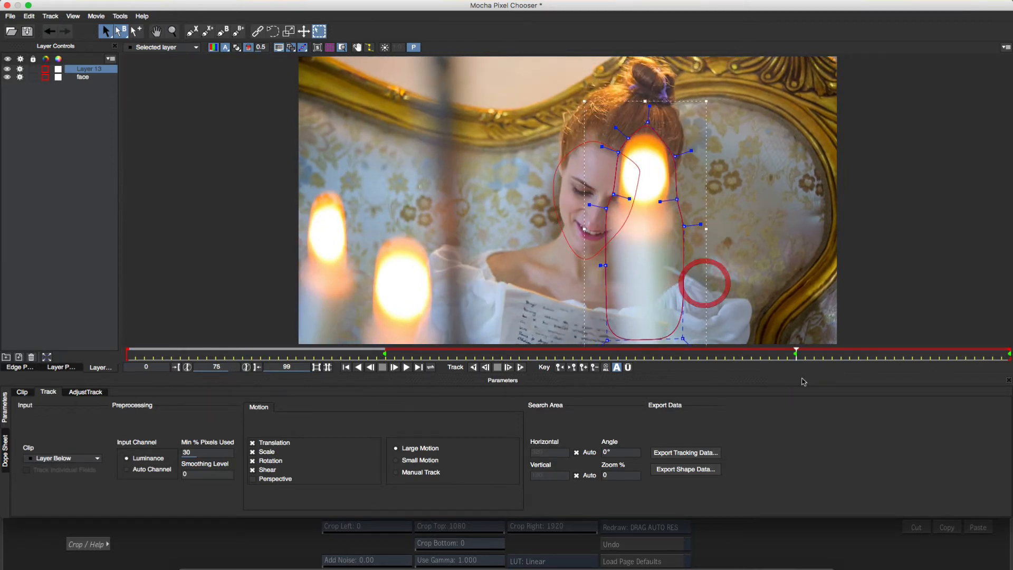
{"action": "left_click_drag", "start_coordinate": [796, 353], "coordinate": [385, 353]}
Rename the new layer to candle
{"action": "double_click", "coordinate": [90, 68]}
{"action": "type", "text": "candle"}
{"action": "key", "text": "Return"}
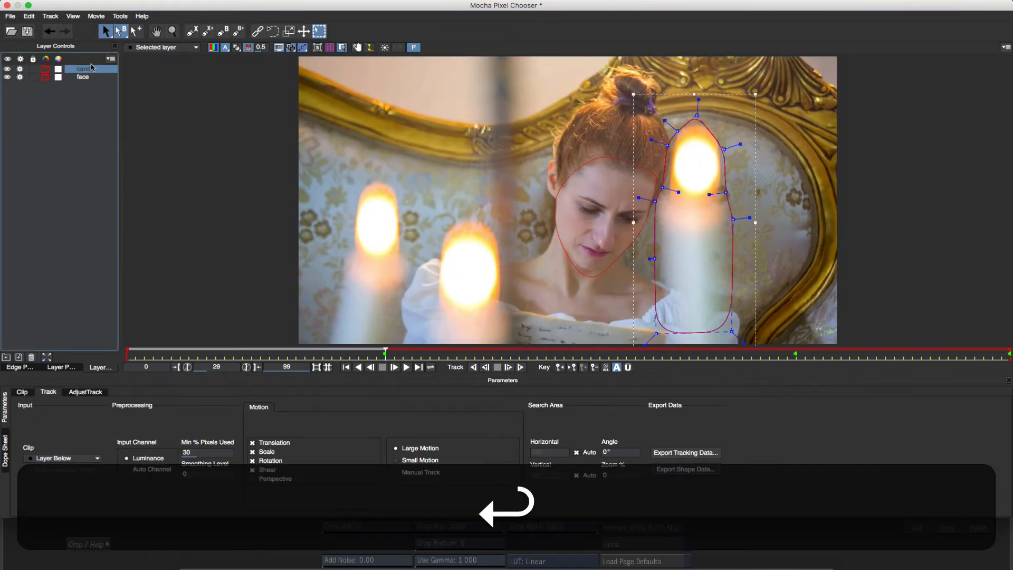
Track the face layer forward to the end of the clip
{"action": "left_click", "coordinate": [83, 77]}
{"action": "left_click", "coordinate": [519, 367]}
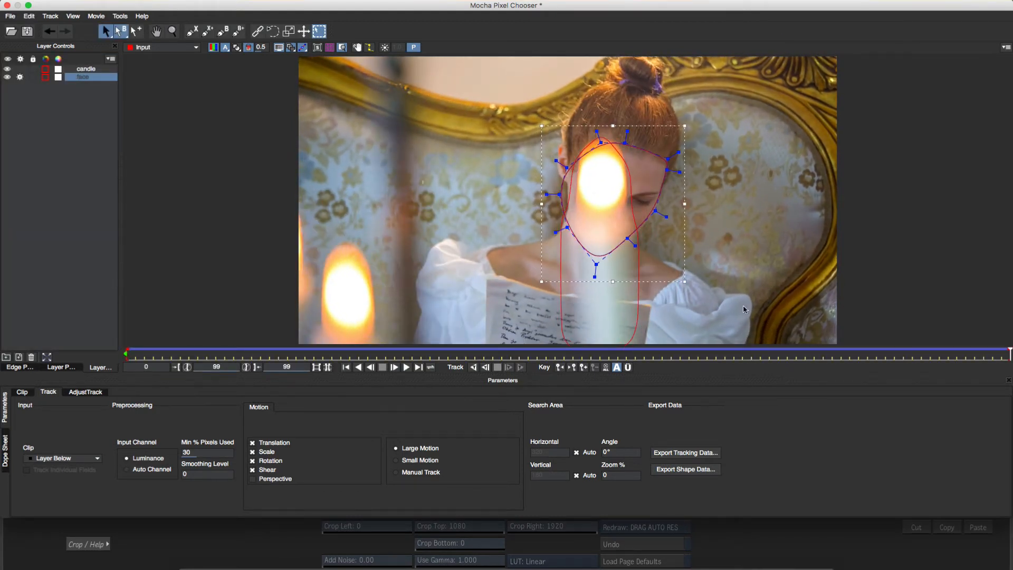
{"action": "left_click_drag", "start_coordinate": [1008, 353], "coordinate": [430, 352]}
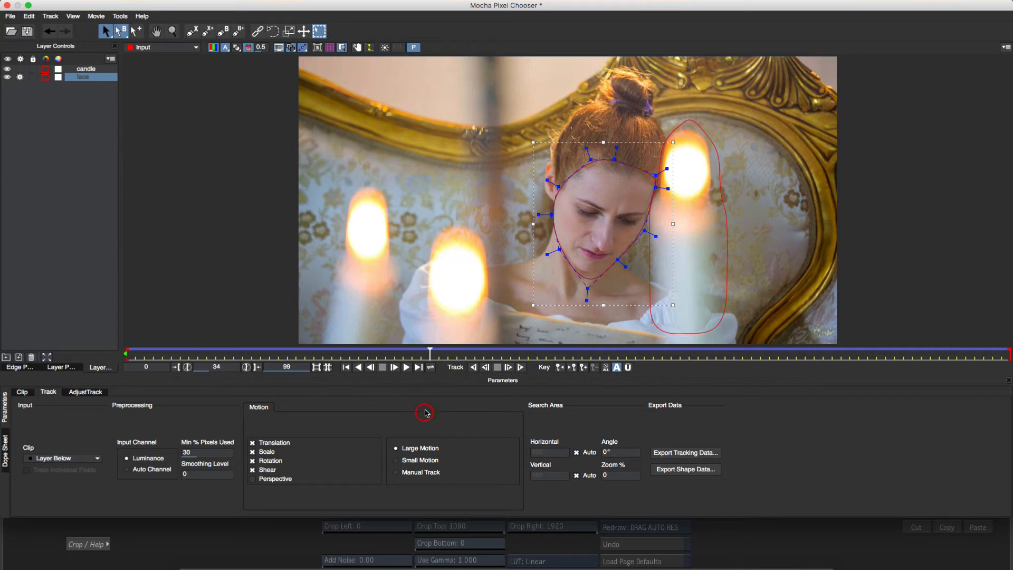
Review the candle layer's properties, including its blend mode and linked track
{"action": "left_click", "coordinate": [86, 70]}
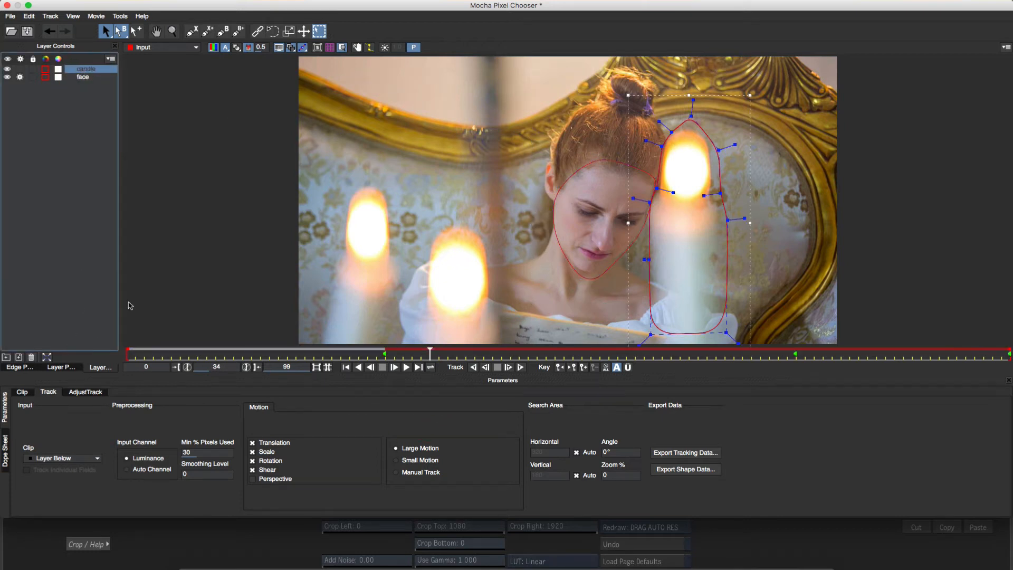
{"action": "left_click", "coordinate": [61, 367]}
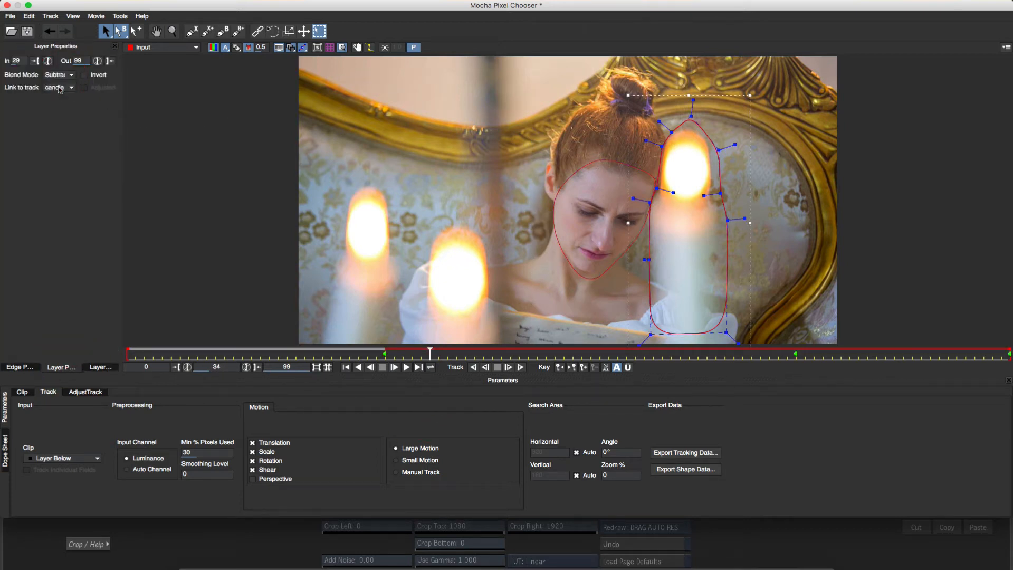
{"action": "left_click", "coordinate": [100, 367]}
Give the face layer a blue matte colour and display the filled mattes
{"action": "left_click", "coordinate": [58, 77]}
{"action": "left_click", "coordinate": [406, 204]}
{"action": "left_click", "coordinate": [611, 338]}
{"action": "left_click", "coordinate": [237, 47]}
{"action": "left_click_drag", "start_coordinate": [430, 352], "coordinate": [128, 352]}
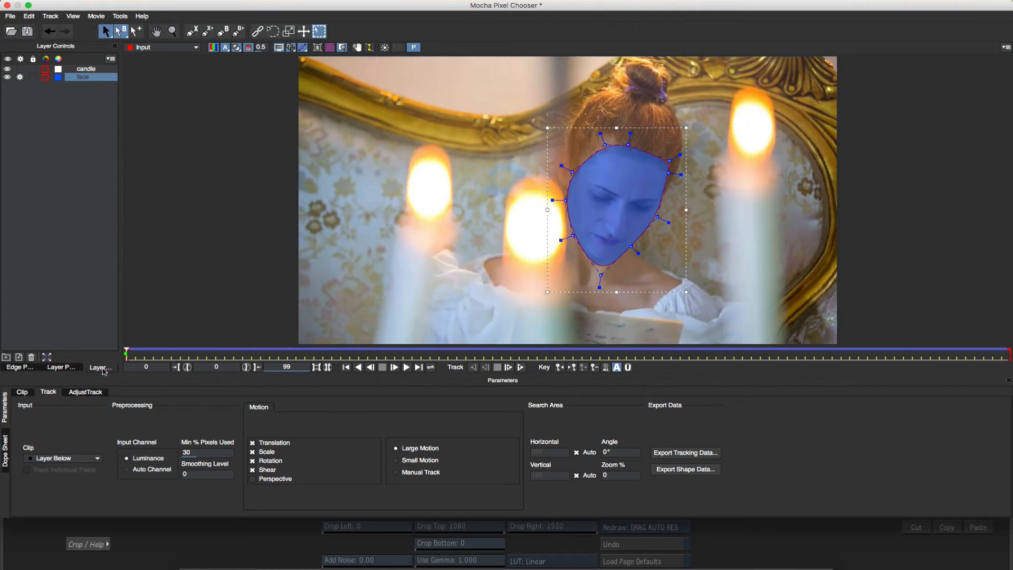
Add an X-spline shape around the left eye to the face layer
{"action": "left_click", "coordinate": [207, 32]}
{"action": "left_click", "coordinate": [591, 192]}
{"action": "left_click", "coordinate": [610, 195]}
{"action": "left_click", "coordinate": [619, 201]}
{"action": "left_click", "coordinate": [600, 206]}
{"action": "right_click", "coordinate": [596, 203]}
Add an X-spline shape around the right eye to the face layer
{"action": "left_click", "coordinate": [207, 31]}
{"action": "left_click", "coordinate": [646, 199]}
{"action": "right_click", "coordinate": [640, 210]}
Add an X-spline shape around the mouth to the face layer
{"action": "left_click", "coordinate": [207, 31]}
{"action": "left_click", "coordinate": [591, 232]}
{"action": "left_click", "coordinate": [616, 240]}
{"action": "left_click", "coordinate": [628, 240]}
{"action": "left_click", "coordinate": [615, 247]}
{"action": "right_click", "coordinate": [603, 246]}
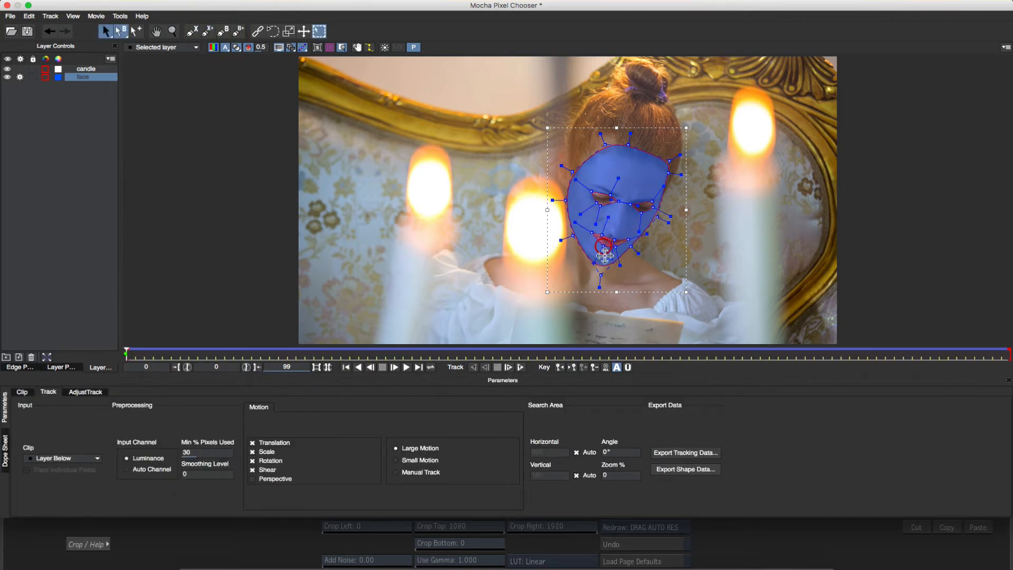
Save the Mocha project and close the Mocha window
{"action": "left_click_drag", "start_coordinate": [128, 356], "coordinate": [3, 351]}
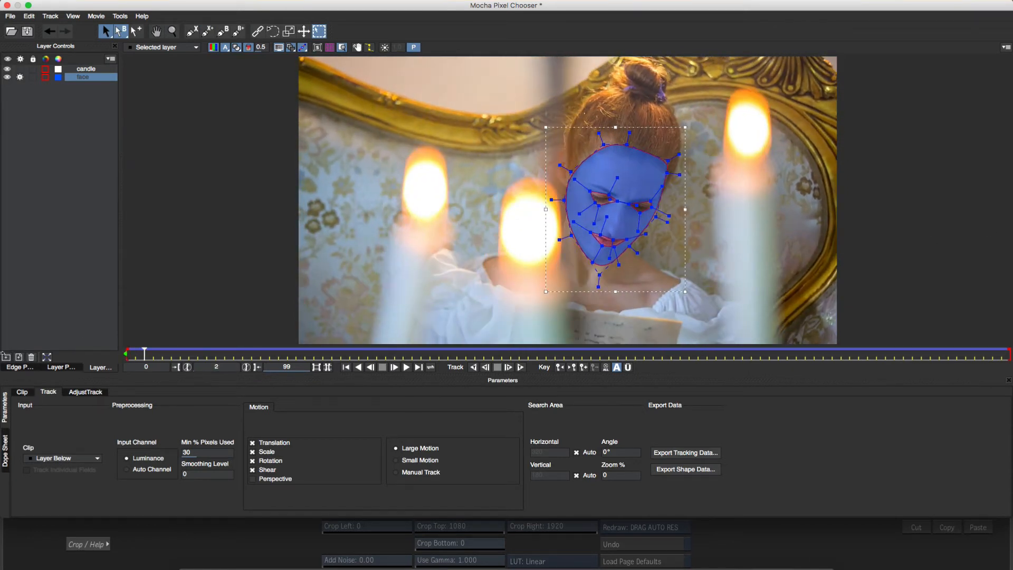
{"action": "left_click", "coordinate": [27, 32]}
{"action": "left_click", "coordinate": [7, 6]}
Set Blur Mocha to 0.002 while previewing the mask alone, and return to the batch schematic
{"action": "left_click", "coordinate": [545, 477]}
{"action": "left_click_drag", "start_coordinate": [471, 476], "coordinate": [474, 470]}
{"action": "left_click_drag", "start_coordinate": [354, 441], "coordinate": [358, 441]}
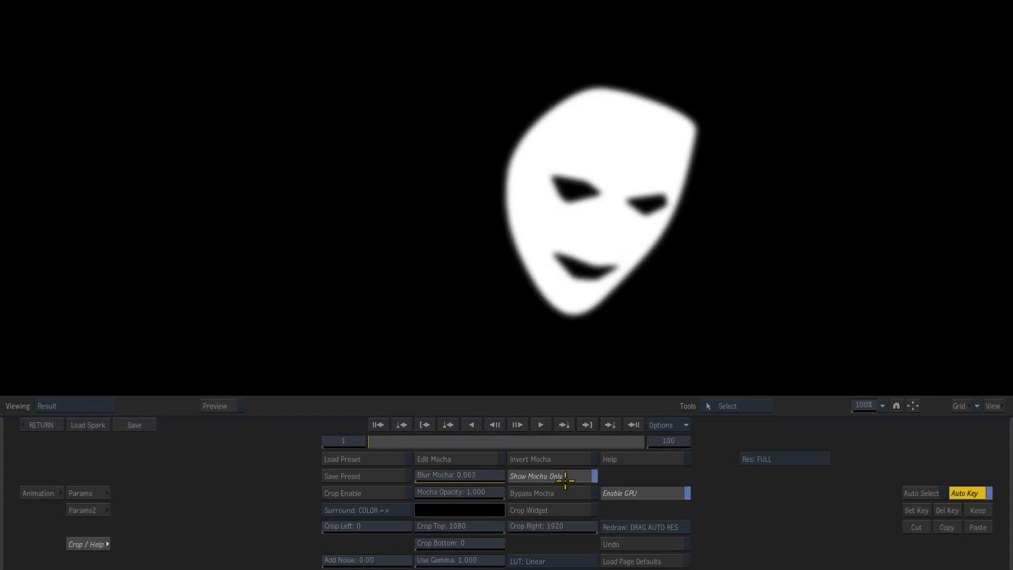
{"action": "left_click", "coordinate": [576, 475]}
{"action": "left_click", "coordinate": [43, 424]}
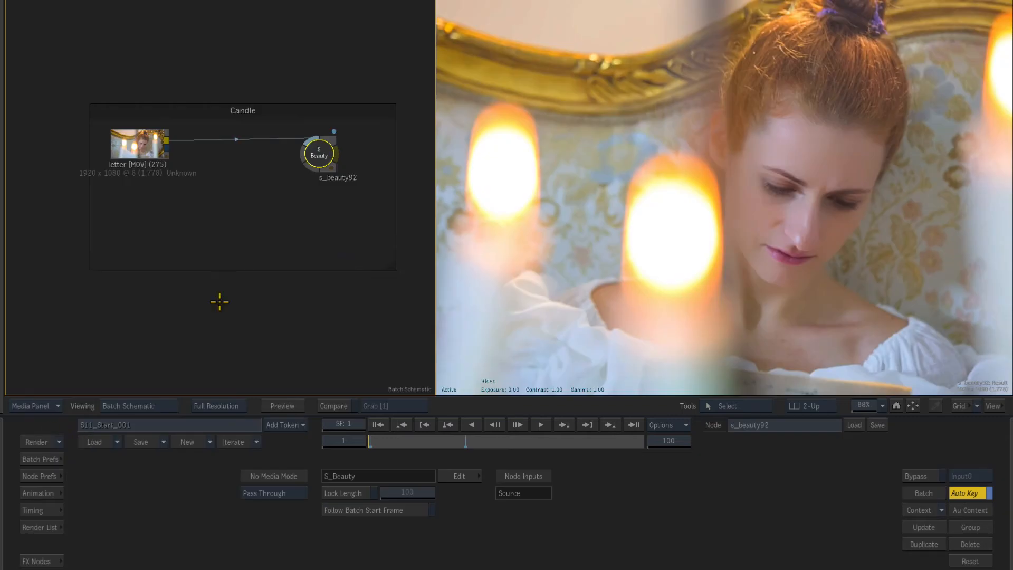
Select the S_Beauty node and open its effect parameters
{"action": "left_click", "coordinate": [142, 147]}
{"action": "left_click", "coordinate": [318, 154]}
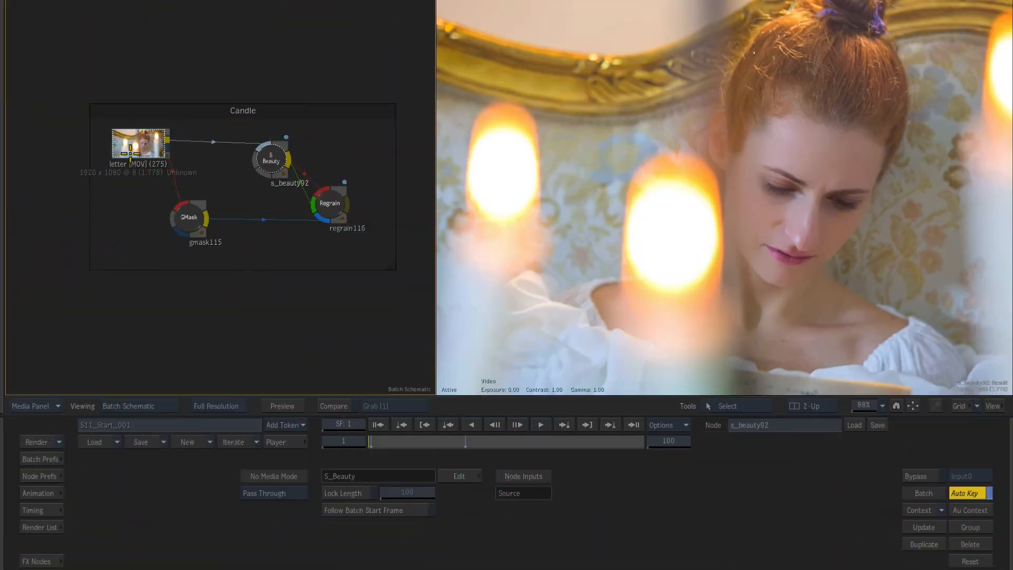
{"action": "left_click", "coordinate": [137, 149]}
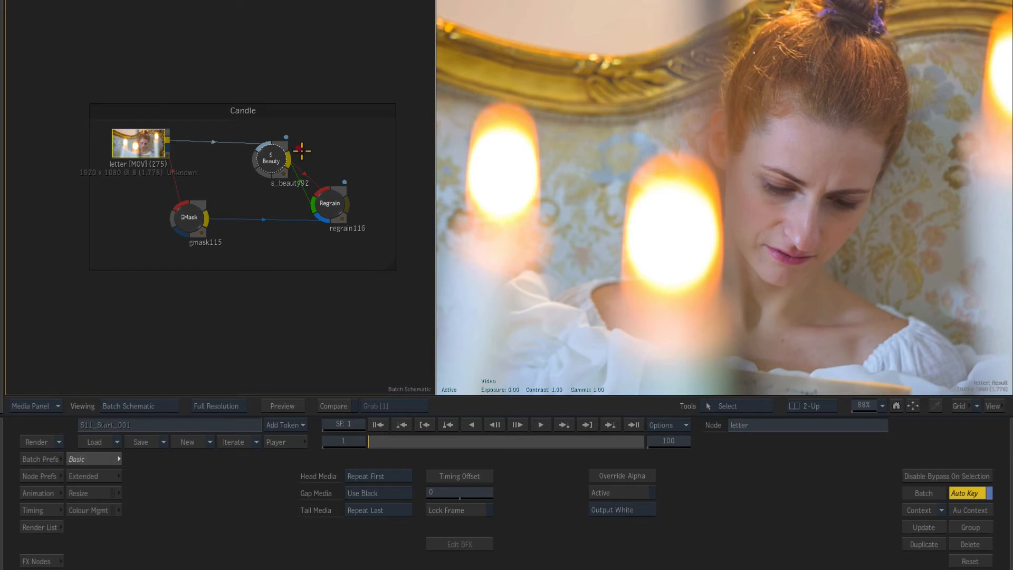
{"action": "left_click", "coordinate": [332, 211]}
{"action": "left_click", "coordinate": [273, 162]}
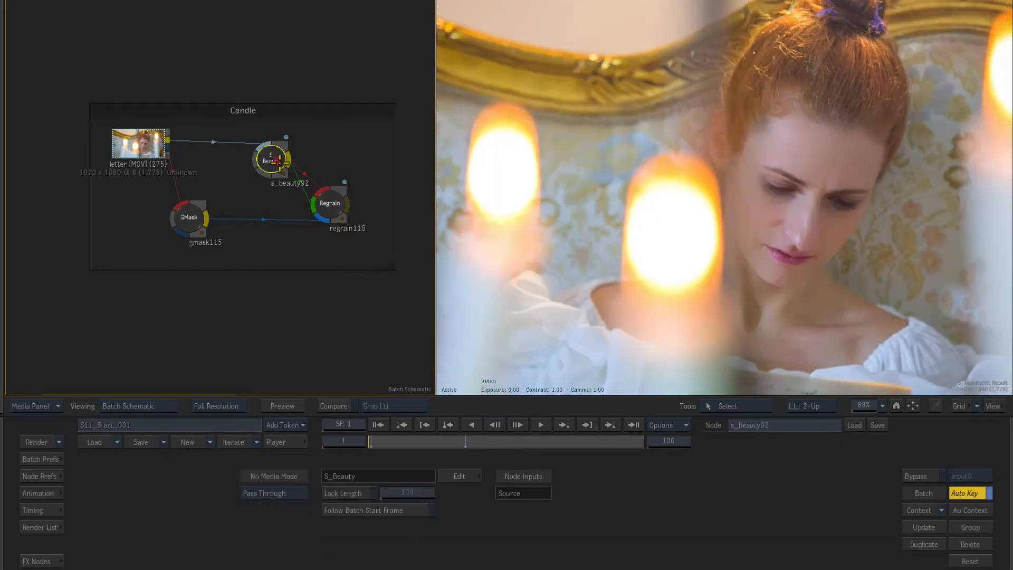
{"action": "left_click", "coordinate": [467, 478]}
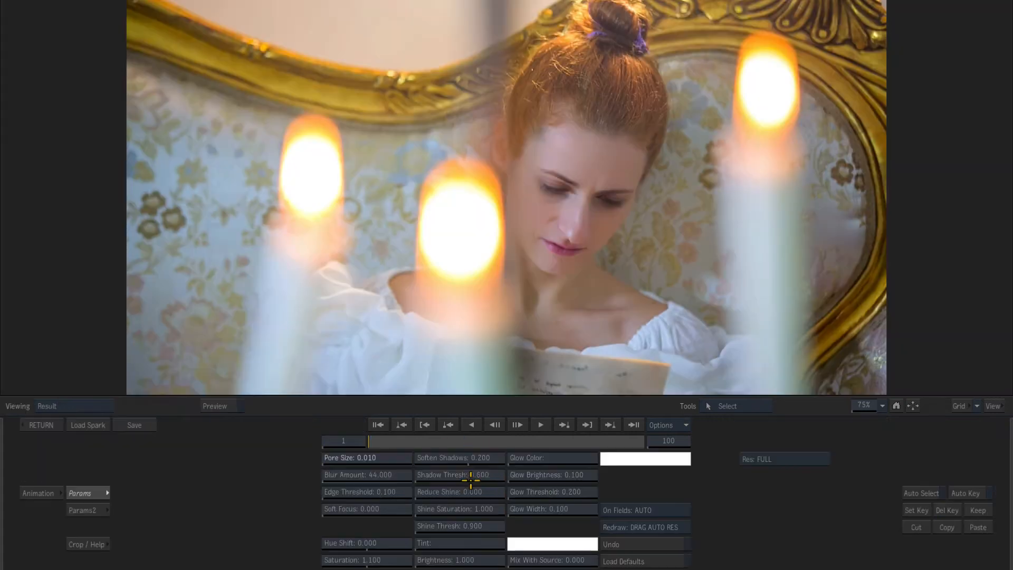
Export the Candle and Face layer shapes from Mocha as a Flame GMask script named Face_Candle, then close Mocha
{"action": "left_click", "coordinate": [105, 547]}
{"action": "left_click", "coordinate": [438, 491]}
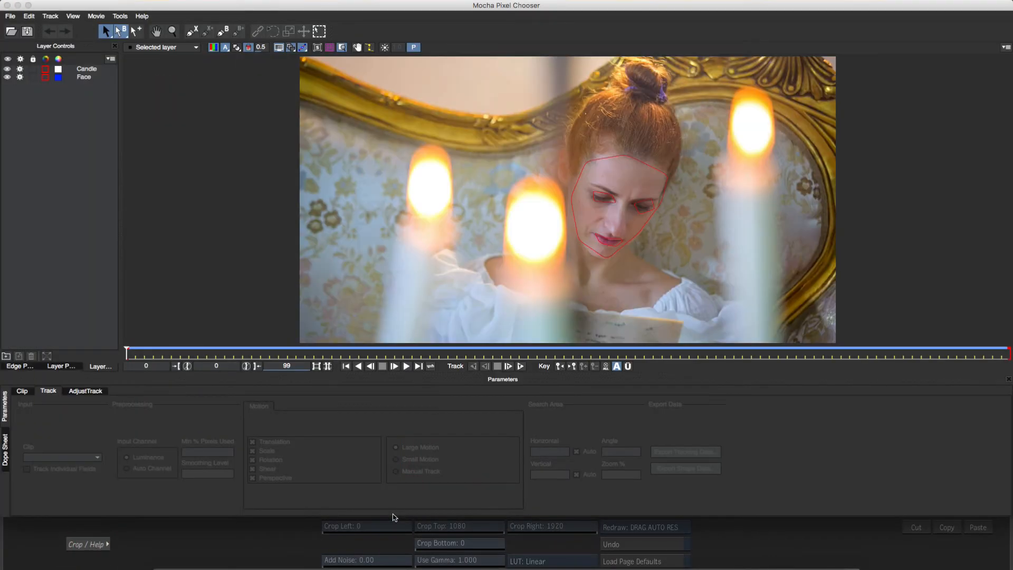
{"action": "left_click", "coordinate": [86, 69]}
{"action": "left_click", "coordinate": [84, 77], "text": "shift"}
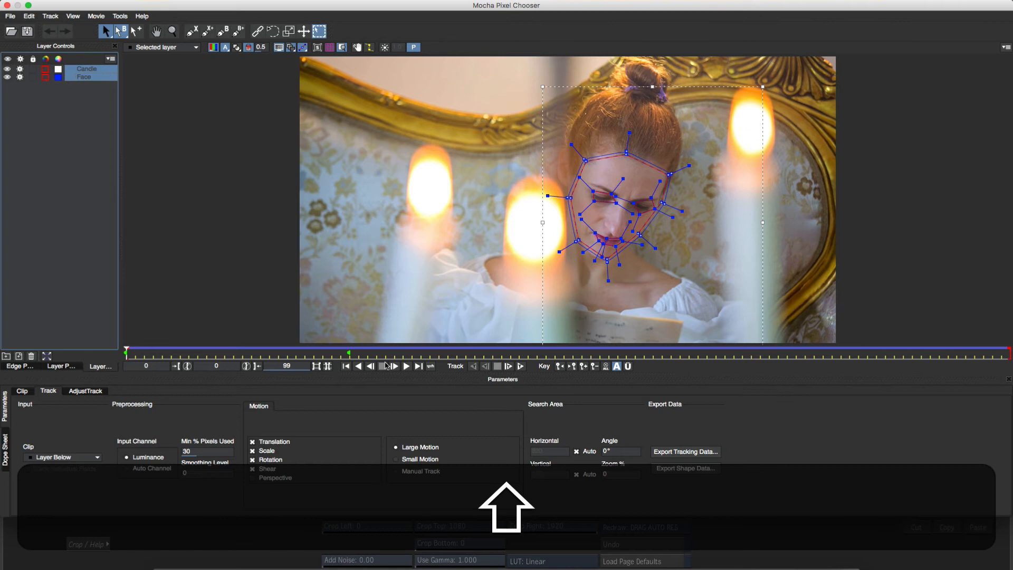
{"action": "left_click", "coordinate": [689, 474]}
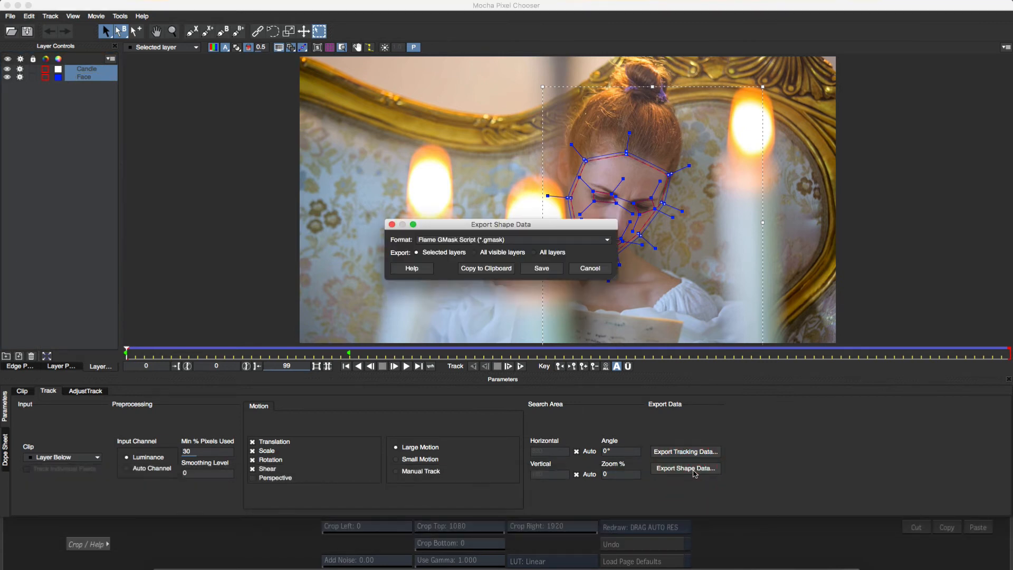
{"action": "left_click", "coordinate": [544, 268]}
{"action": "type", "text": "Face_Candle"}
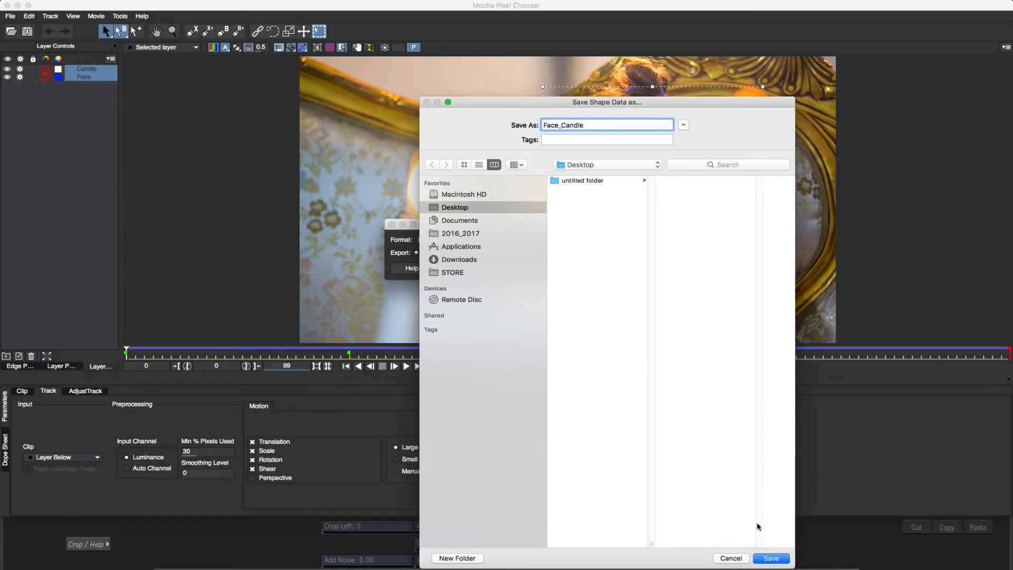
{"action": "key", "text": "Return"}
{"action": "left_click", "coordinate": [7, 5]}
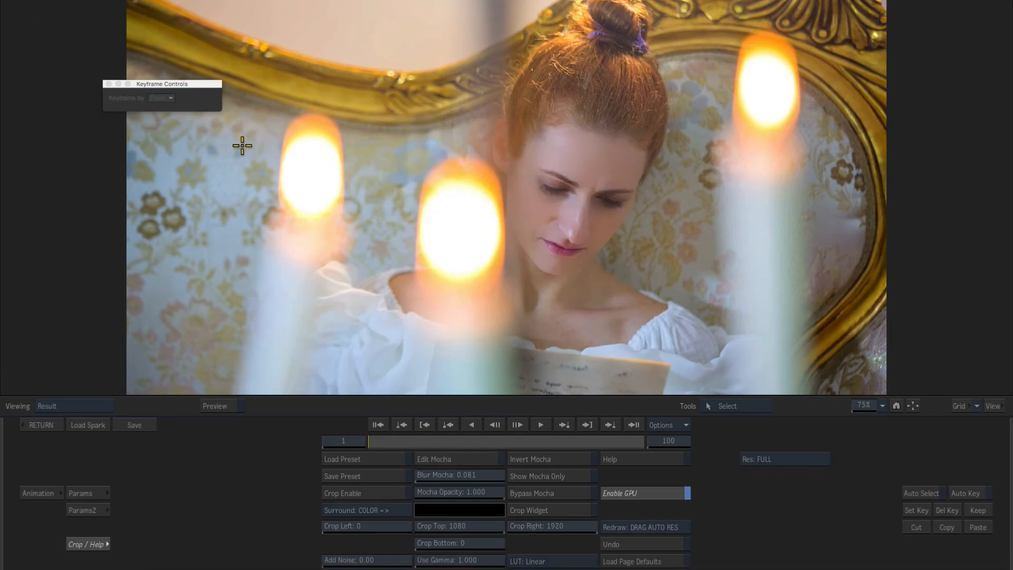
Return to the batch schematic and load the Face_Candle.gmask file into the GMask node
{"action": "left_click", "coordinate": [46, 426]}
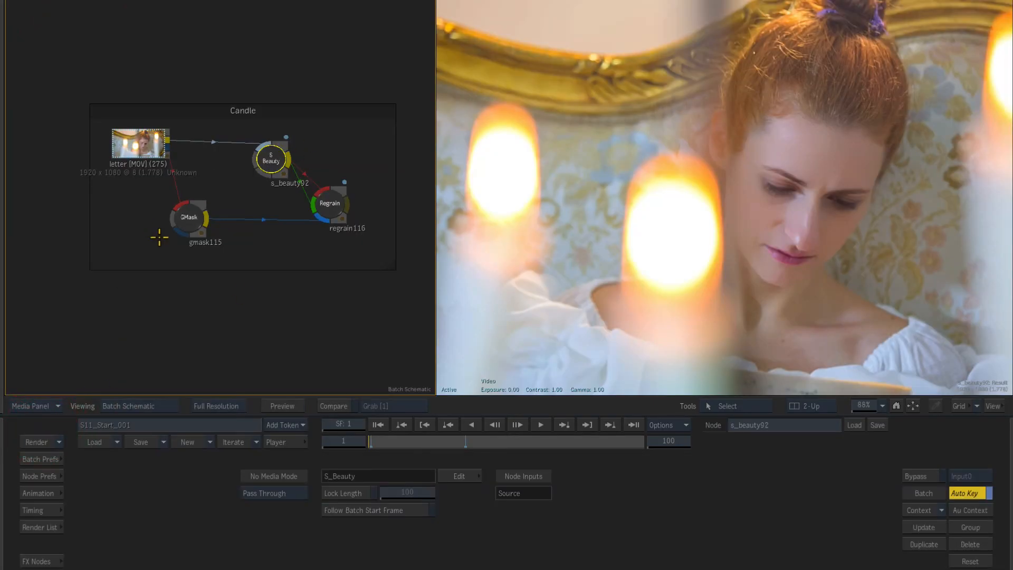
{"action": "left_click", "coordinate": [190, 222]}
{"action": "left_click", "coordinate": [855, 426]}
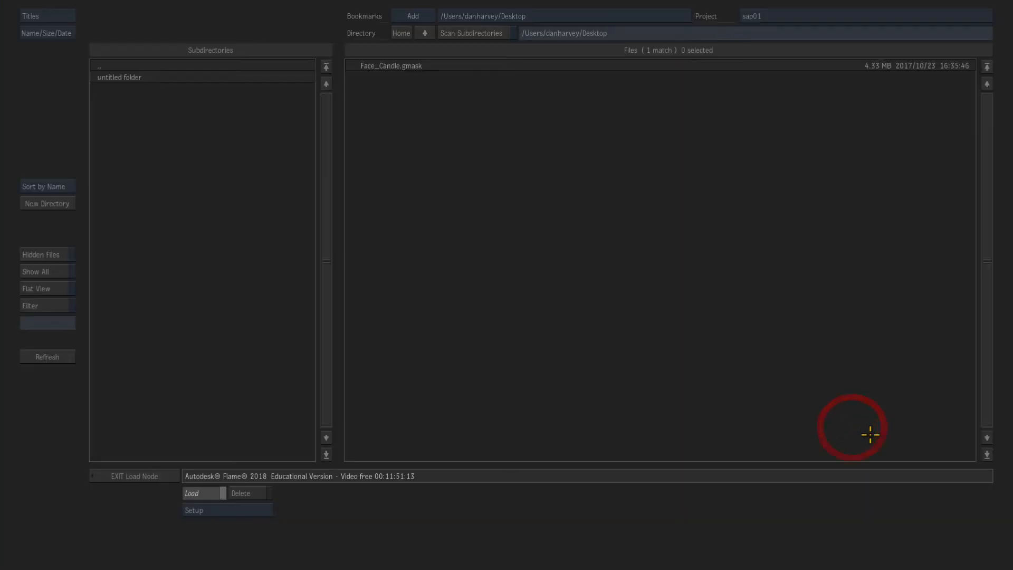
{"action": "double_click", "coordinate": [401, 67]}
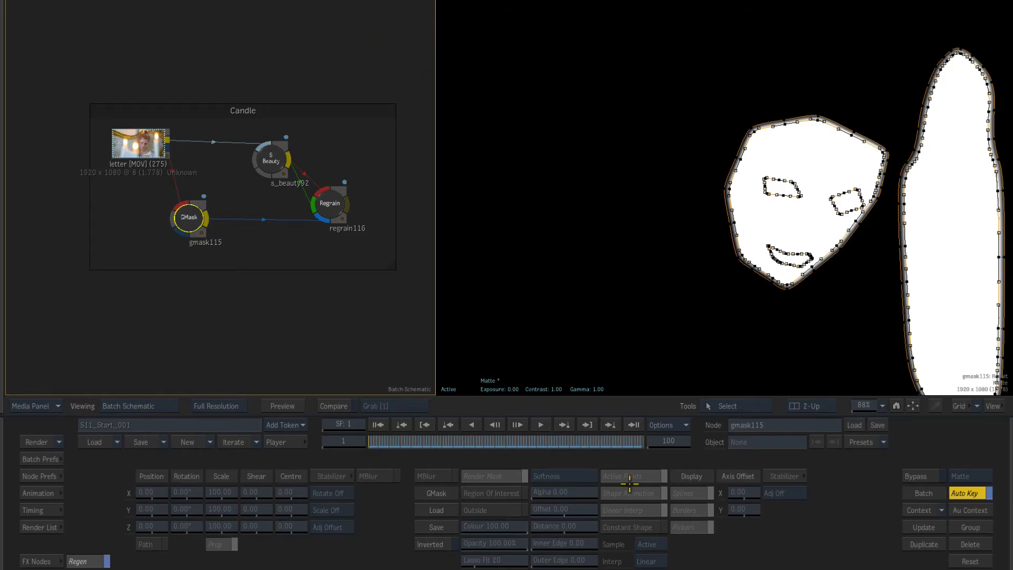
Lower the colour value of both eye shapes and the mouth shape, and adjust the candle shape's value in the GMask
{"action": "left_click", "coordinate": [795, 186]}
{"action": "left_click_drag", "start_coordinate": [510, 531], "coordinate": [2, 560]}
{"action": "left_click", "coordinate": [836, 205]}
{"action": "left_click_drag", "start_coordinate": [516, 529], "coordinate": [3, 560]}
{"action": "left_click", "coordinate": [797, 256]}
{"action": "left_click", "coordinate": [508, 515]}
{"action": "left_click", "coordinate": [509, 515]}
{"action": "left_click_drag", "start_coordinate": [507, 527], "coordinate": [2, 560]}
{"action": "left_click", "coordinate": [910, 315]}
{"action": "left_click_drag", "start_coordinate": [484, 528], "coordinate": [366, 473]}
{"action": "left_click", "coordinate": [331, 207]}
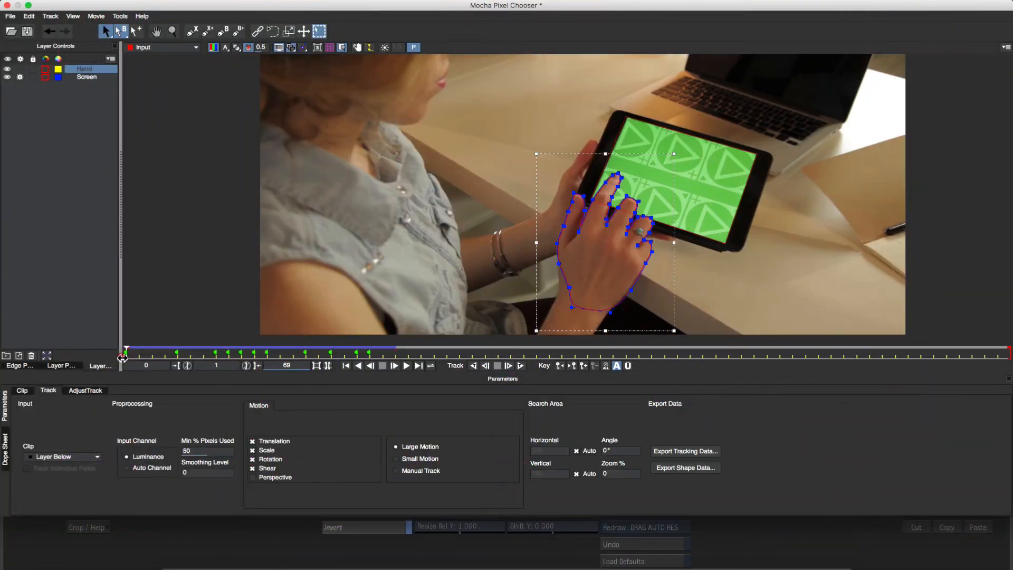
Scrub through the tablet clip and refine the hand shape's spline points around the fingers
{"action": "left_click", "coordinate": [141, 357]}
{"action": "left_click_drag", "start_coordinate": [140, 354], "coordinate": [370, 353]}
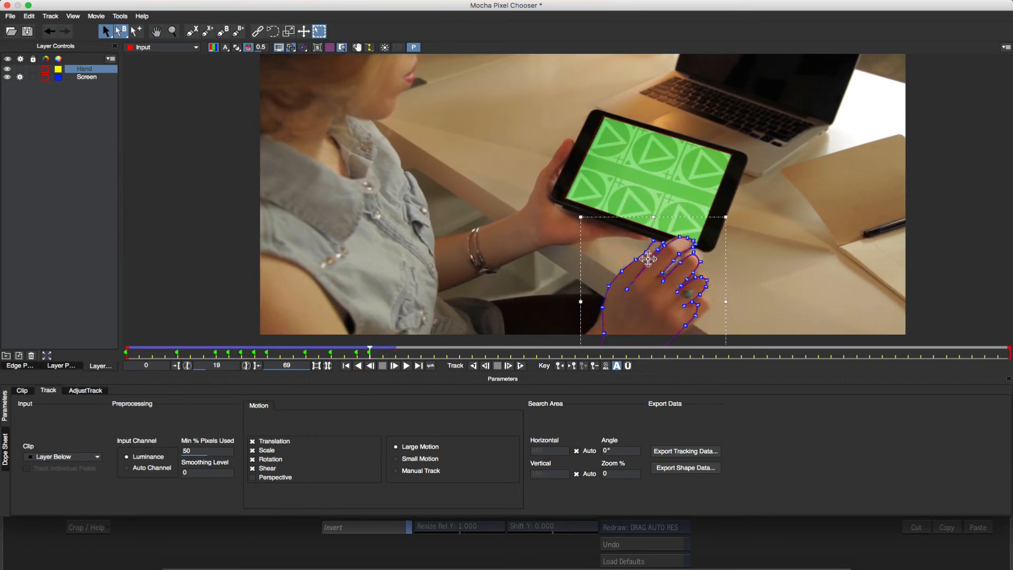
{"action": "left_click_drag", "start_coordinate": [666, 268], "coordinate": [753, 97]}
{"action": "mouse_move", "coordinate": [644, 223]}
{"action": "left_mouse_down"}
{"action": "mouse_move", "coordinate": [653, 237]}
{"action": "mouse_move", "coordinate": [644, 239]}
{"action": "left_mouse_up"}
{"action": "left_click", "coordinate": [659, 222]}
{"action": "left_click", "coordinate": [660, 230]}
{"action": "left_click", "coordinate": [656, 235]}
{"action": "left_click_drag", "start_coordinate": [370, 352], "coordinate": [299, 345]}
{"action": "key", "text": "z"}
{"action": "left_click_drag", "start_coordinate": [487, 259], "coordinate": [472, 260]}
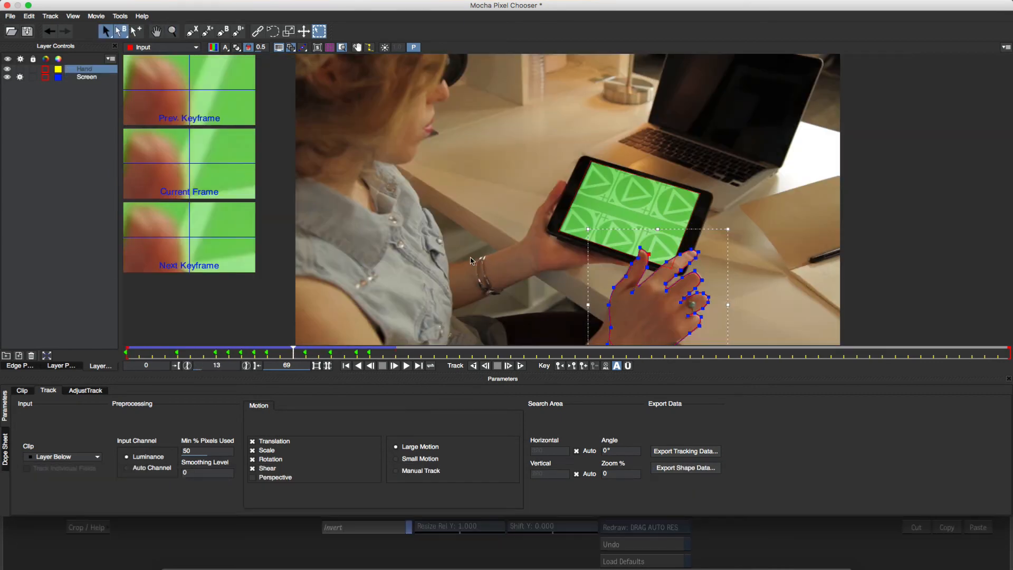
{"action": "left_click", "coordinate": [342, 47]}
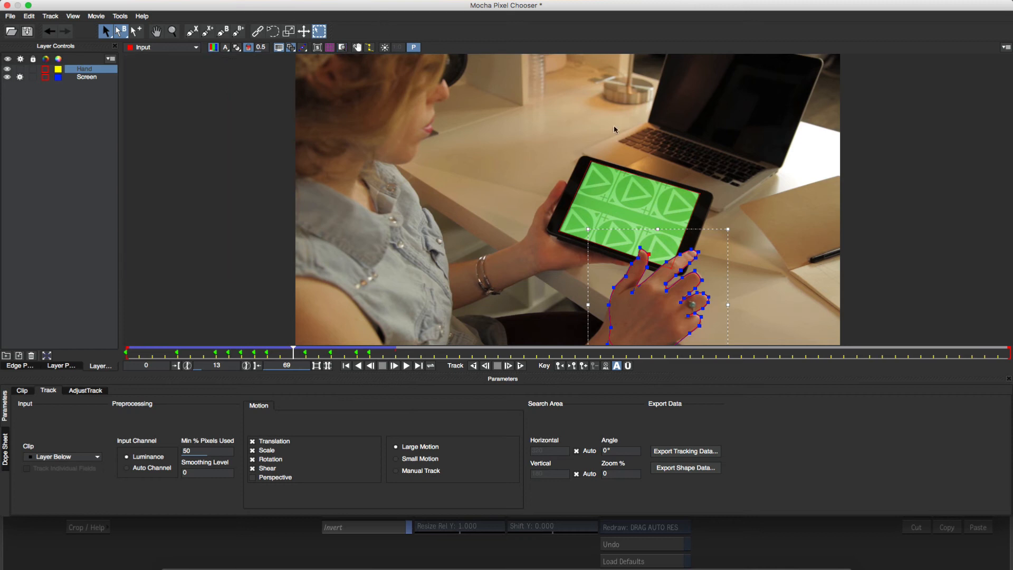
Export the screen layer's tracking data as an Autodesk IFFFSE Stabilizer file named screen, then close Mocha
{"action": "left_click", "coordinate": [77, 364]}
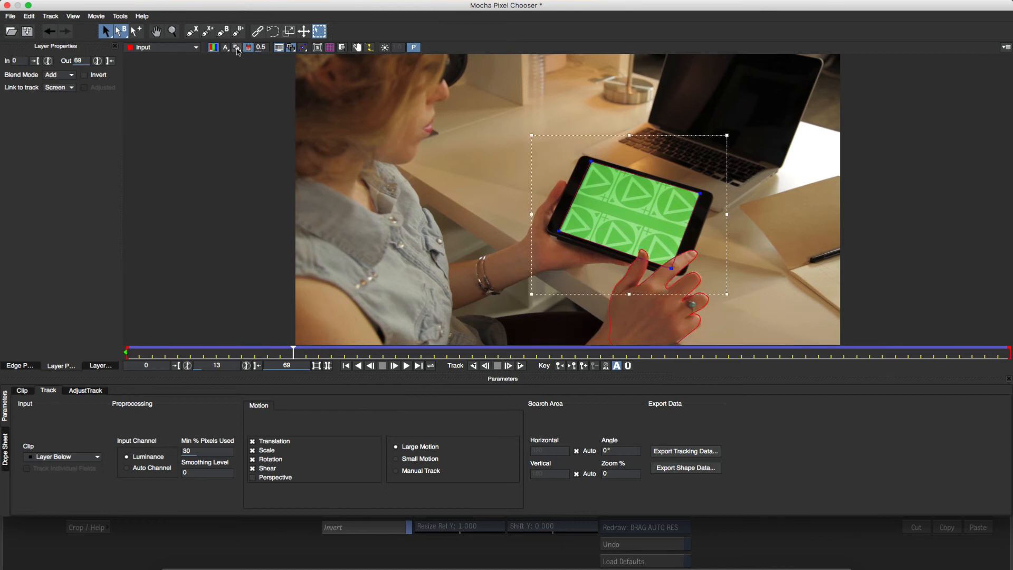
{"action": "left_click_drag", "start_coordinate": [293, 353], "coordinate": [328, 378]}
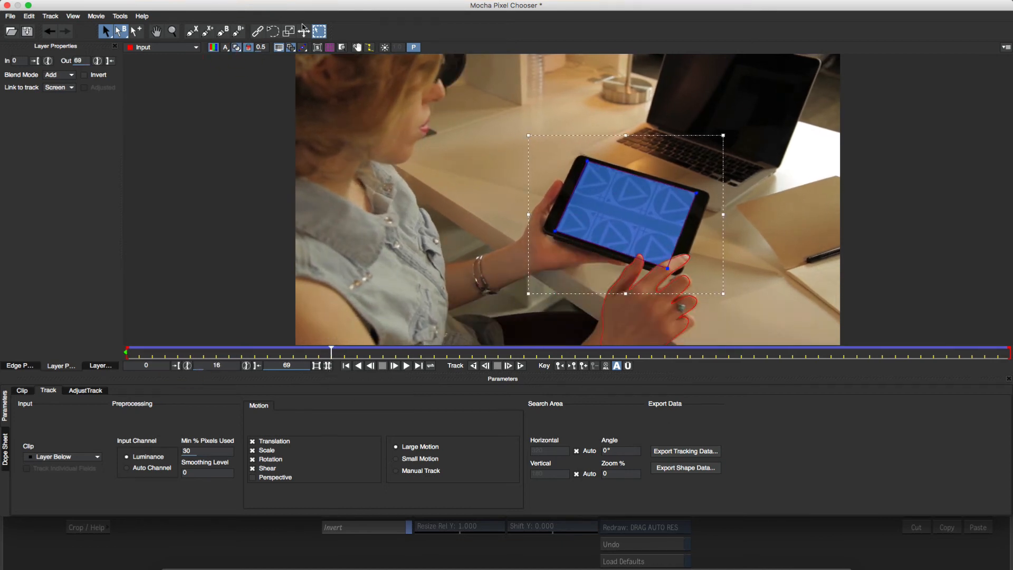
{"action": "left_click", "coordinate": [330, 48]}
{"action": "left_click_drag", "start_coordinate": [333, 354], "coordinate": [598, 312]}
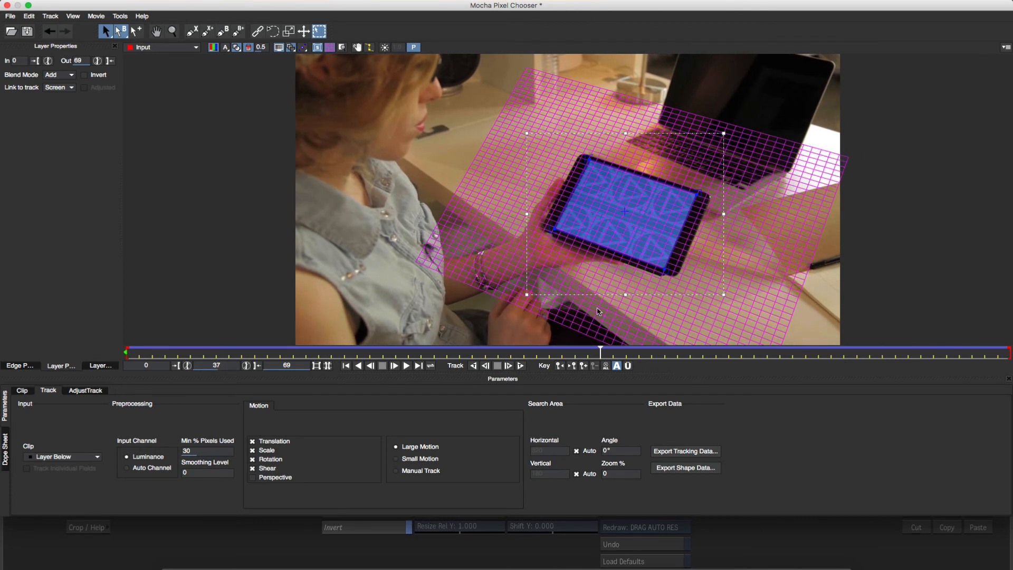
{"action": "left_click", "coordinate": [700, 451]}
{"action": "left_click", "coordinate": [541, 268]}
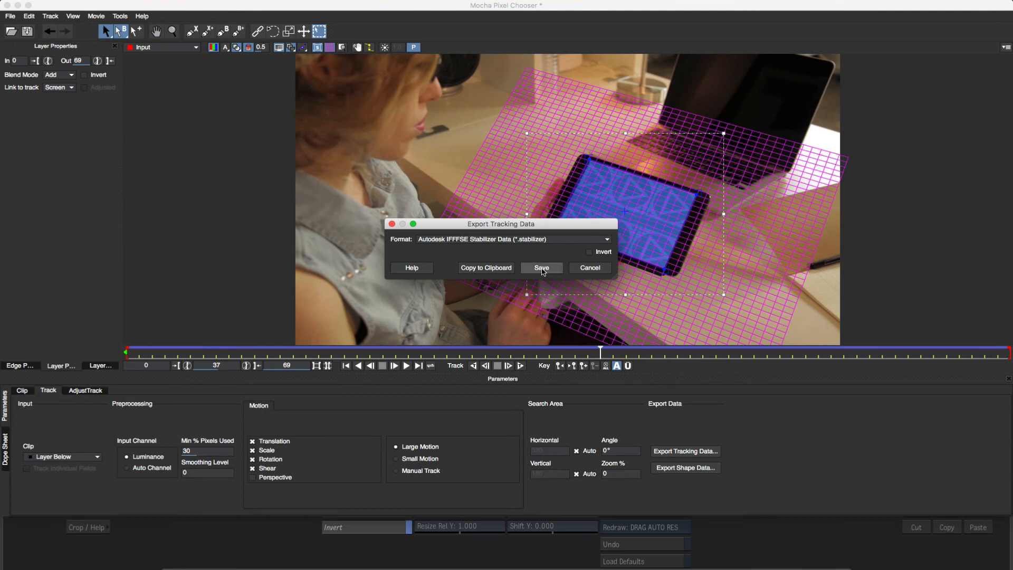
{"action": "type", "text": "screen"}
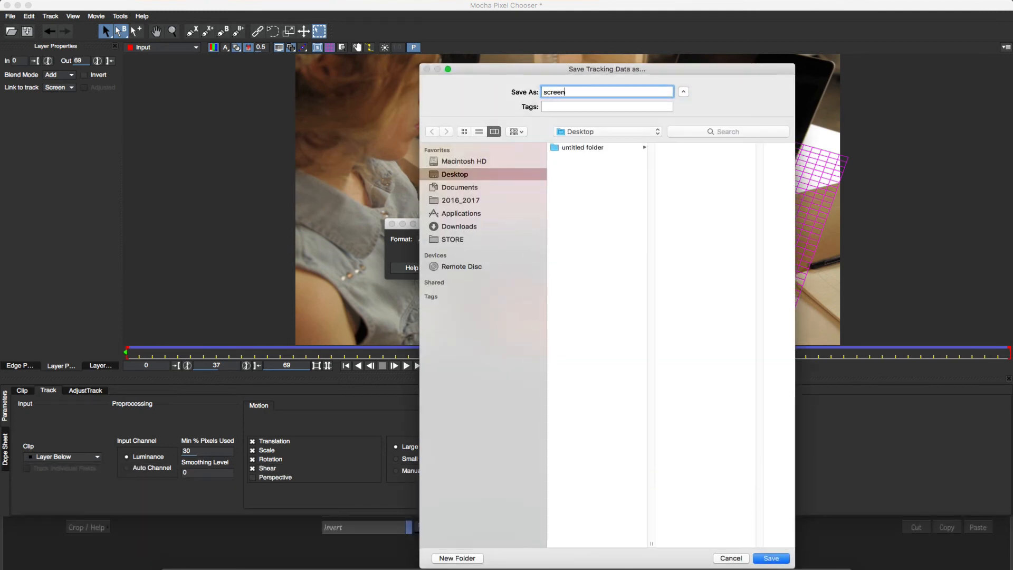
{"action": "left_click", "coordinate": [784, 556]}
{"action": "left_click", "coordinate": [26, 30]}
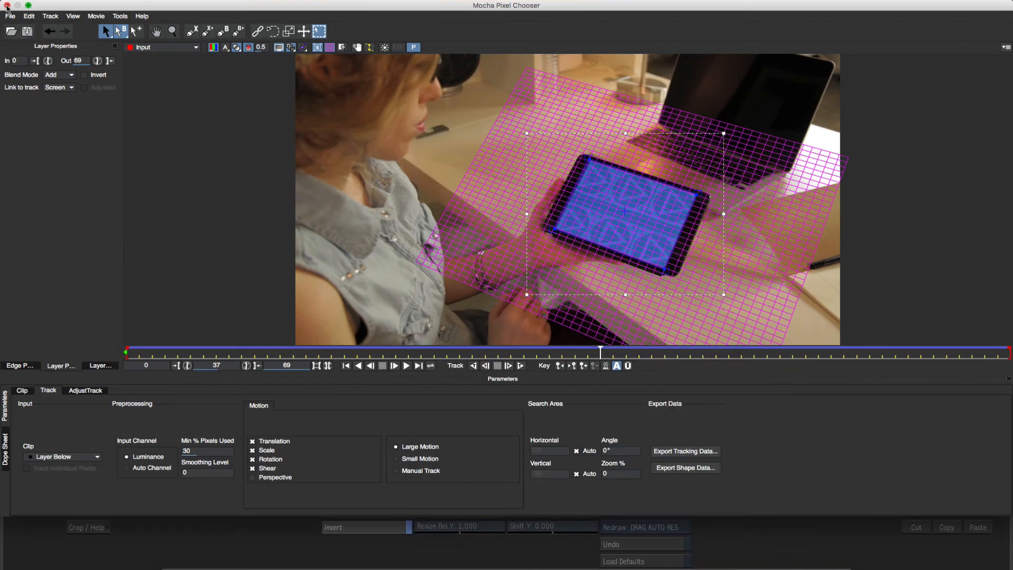
{"action": "left_click", "coordinate": [8, 5]}
Return to the batch and review the Mocha matte, the Action composite and the source clips
{"action": "left_click", "coordinate": [28, 427]}
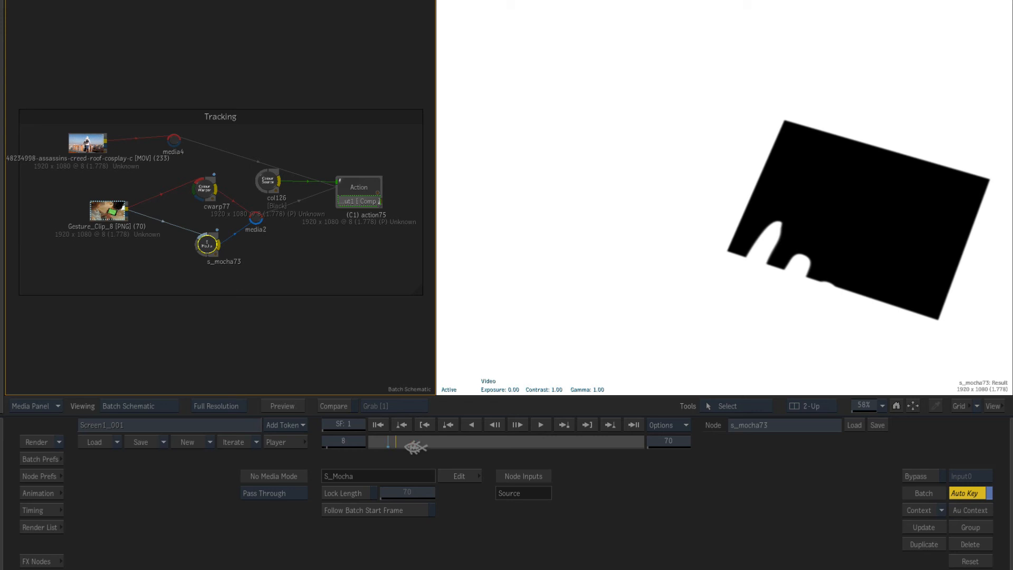
{"action": "left_click", "coordinate": [415, 445]}
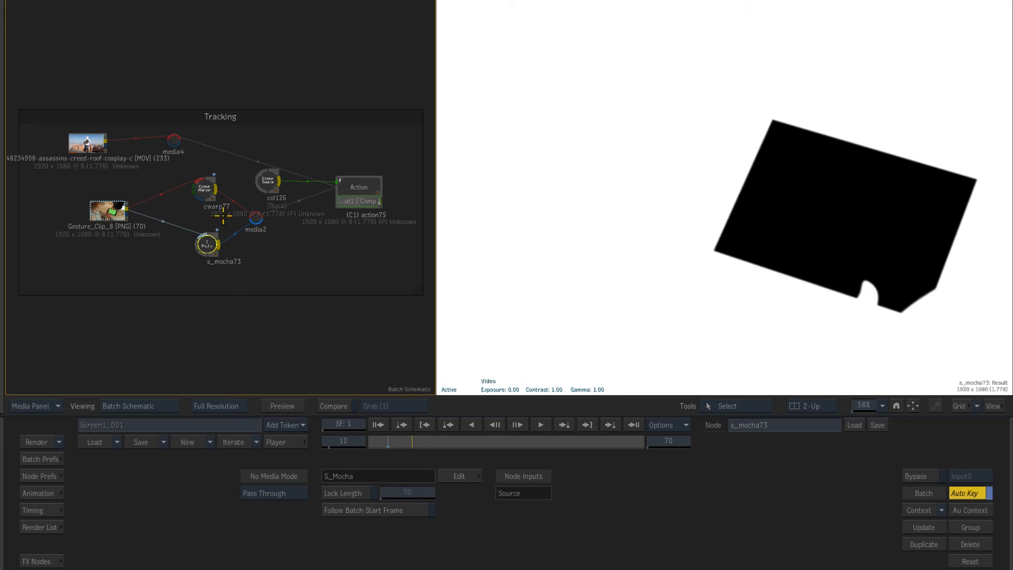
{"action": "left_click", "coordinate": [351, 193]}
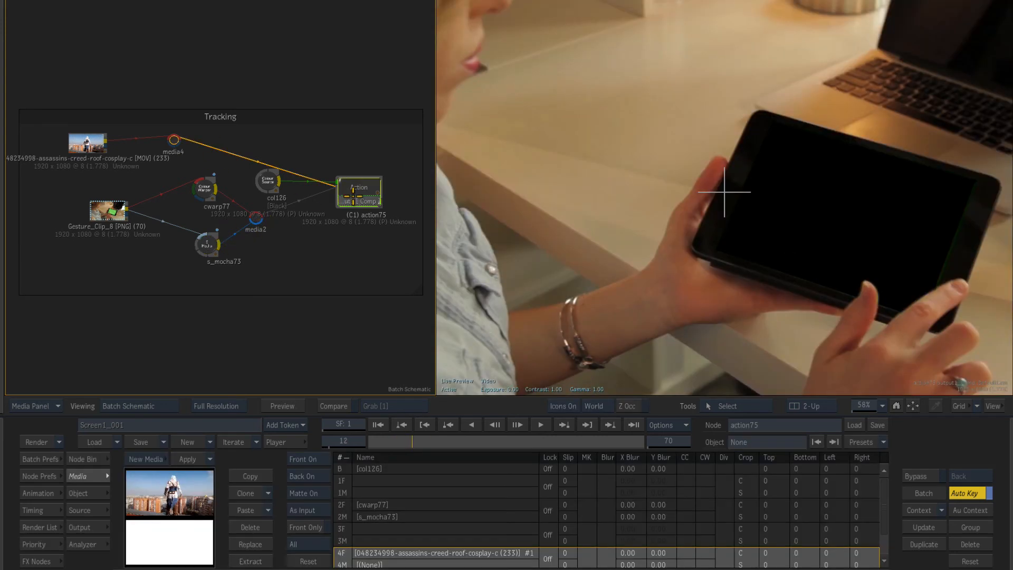
{"action": "left_click", "coordinate": [107, 211]}
{"action": "left_click", "coordinate": [356, 190]}
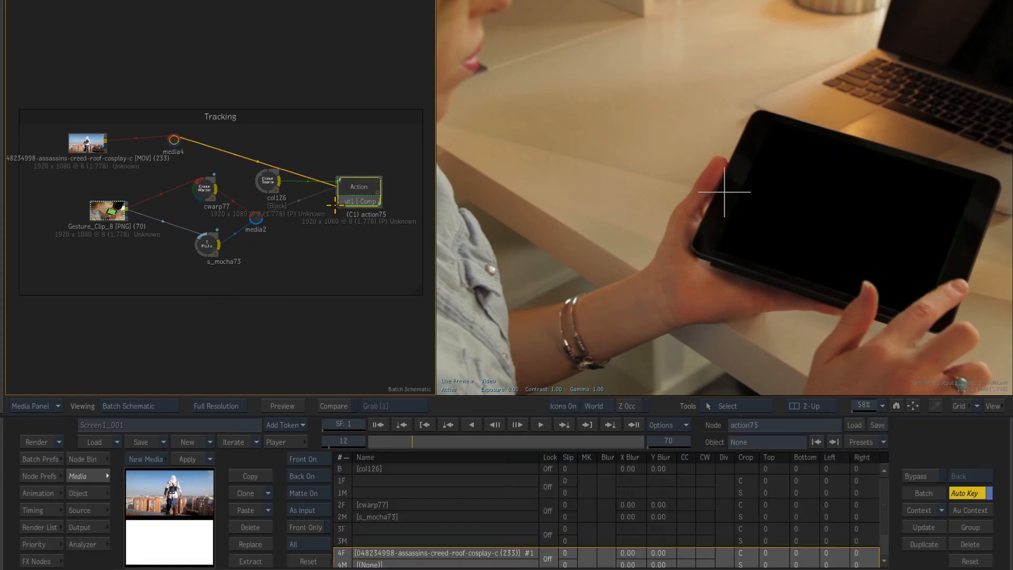
{"action": "left_click", "coordinate": [97, 139]}
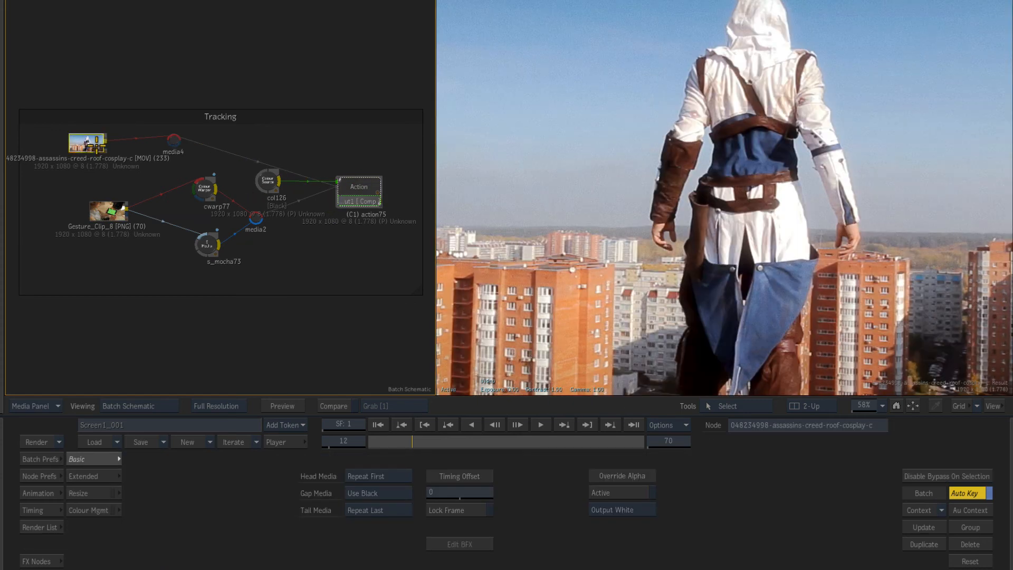
In the Action node, load the screen stabilizer tracking data onto the image's animation and shift its keys to start at frame 1
{"action": "left_click", "coordinate": [358, 190]}
{"action": "left_click_drag", "start_coordinate": [192, 500], "coordinate": [288, 200]}
{"action": "double_click", "coordinate": [288, 201]}
{"action": "left_click", "coordinate": [664, 511]}
{"action": "left_click", "coordinate": [673, 433]}
{"action": "left_click", "coordinate": [579, 500]}
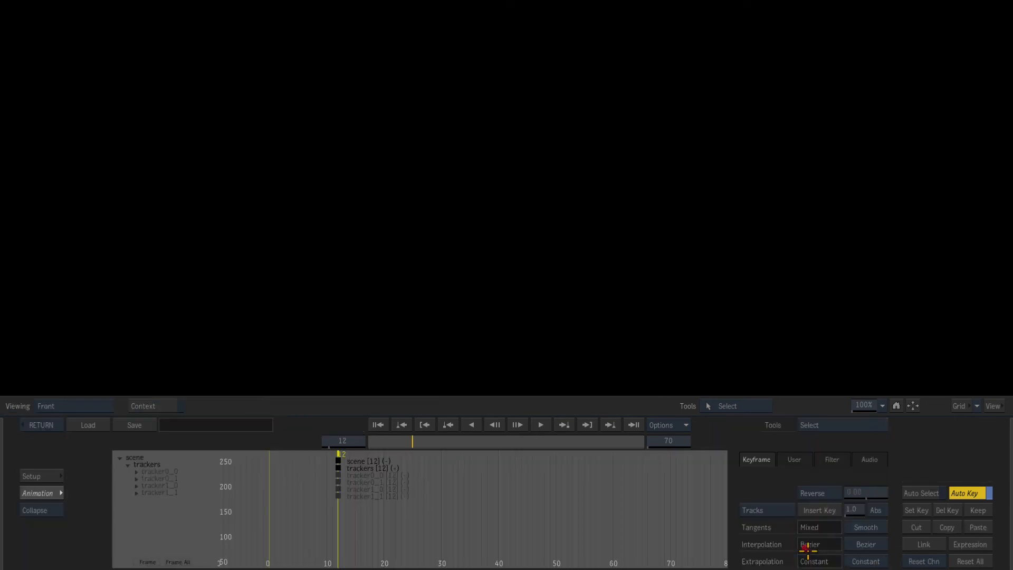
{"action": "left_click", "coordinate": [100, 426]}
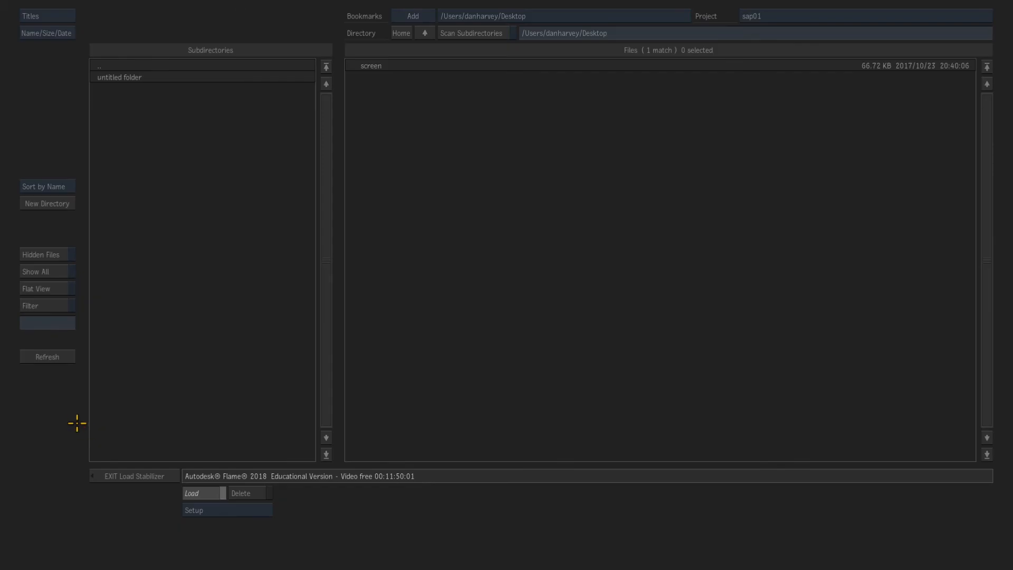
{"action": "left_click", "coordinate": [381, 66]}
{"action": "left_click", "coordinate": [399, 460]}
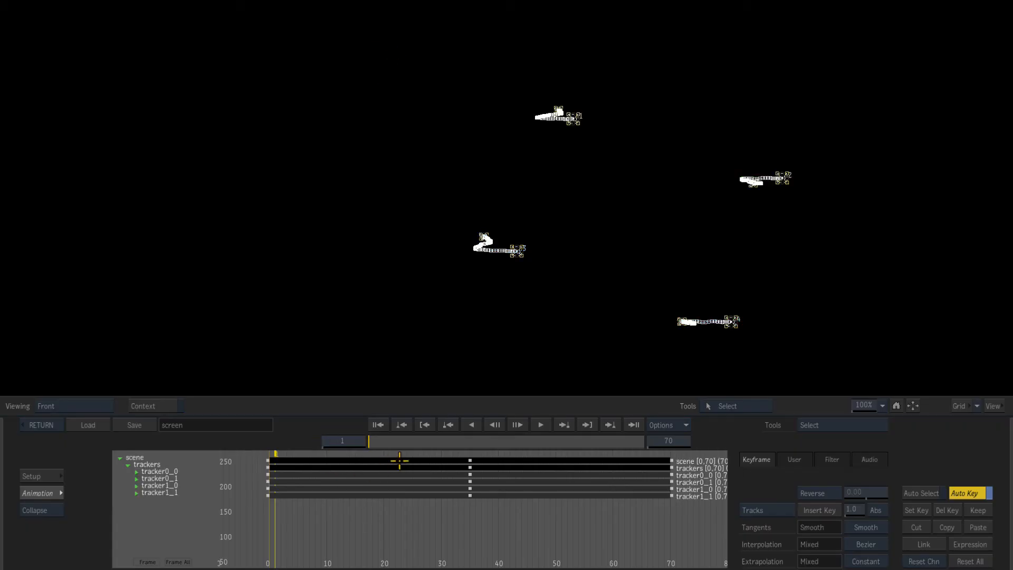
{"action": "left_click_drag", "start_coordinate": [471, 462], "coordinate": [477, 464]}
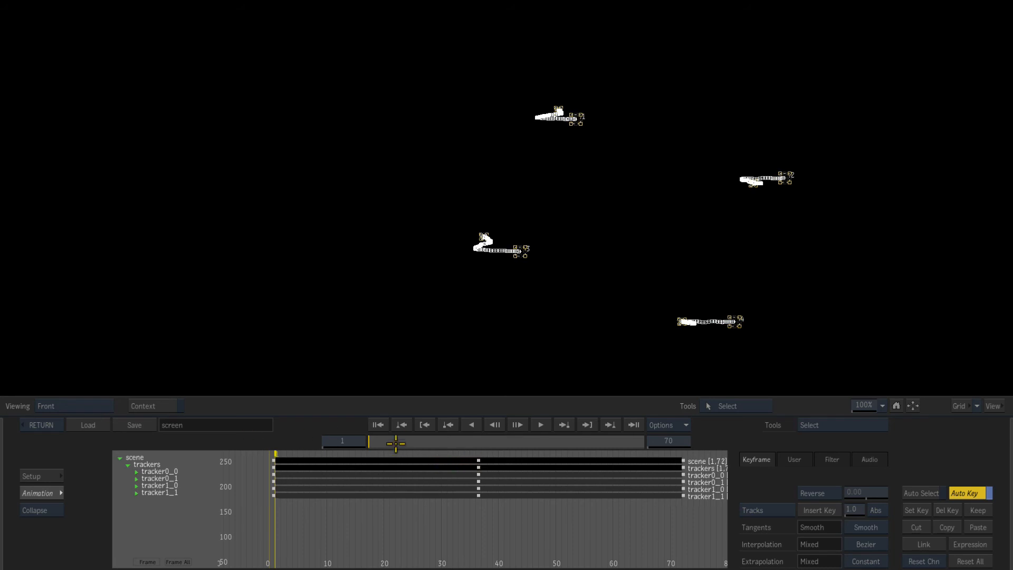
{"action": "left_click", "coordinate": [46, 426]}
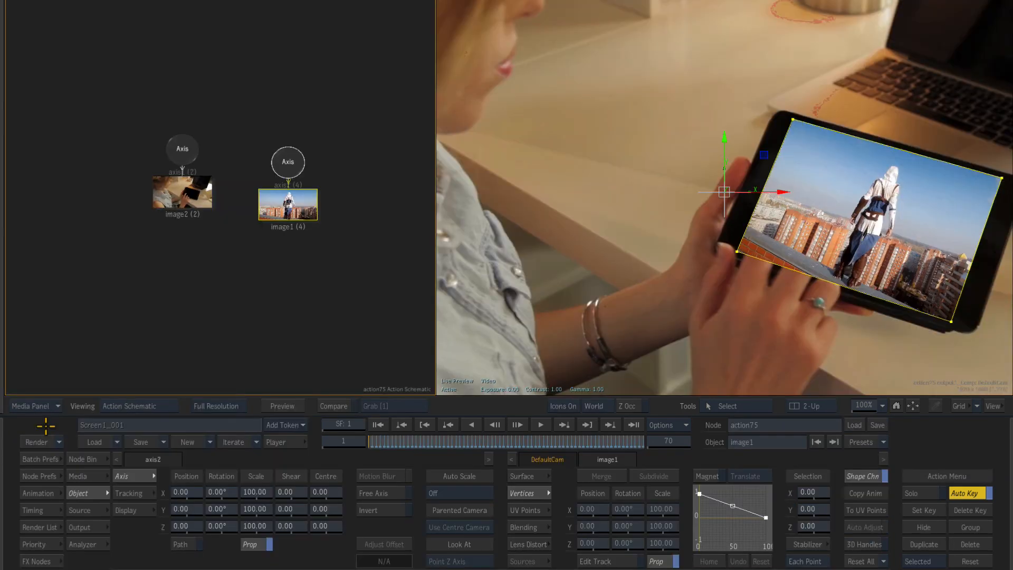
Place the hand footage image above the assassin image in the Action priority order and play back the composite
{"action": "left_click", "coordinate": [100, 475]}
{"action": "left_click_drag", "start_coordinate": [178, 490], "coordinate": [161, 521]}
{"action": "left_click_drag", "start_coordinate": [396, 442], "coordinate": [440, 444]}
{"action": "left_click_drag", "start_coordinate": [857, 407], "coordinate": [644, 443]}
{"action": "left_click", "coordinate": [899, 404]}
{"action": "left_click", "coordinate": [871, 376]}
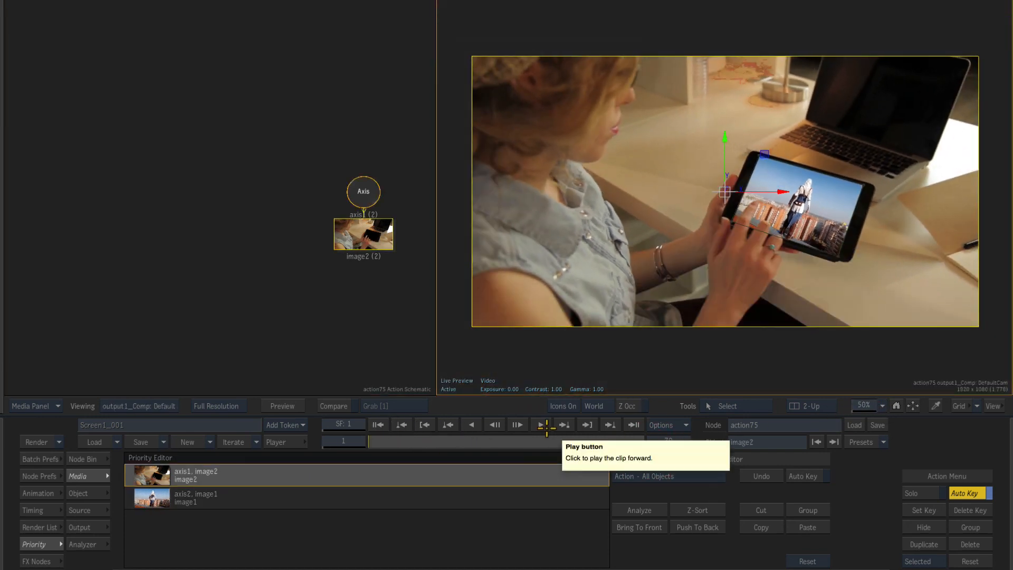
{"action": "left_click", "coordinate": [542, 425]}
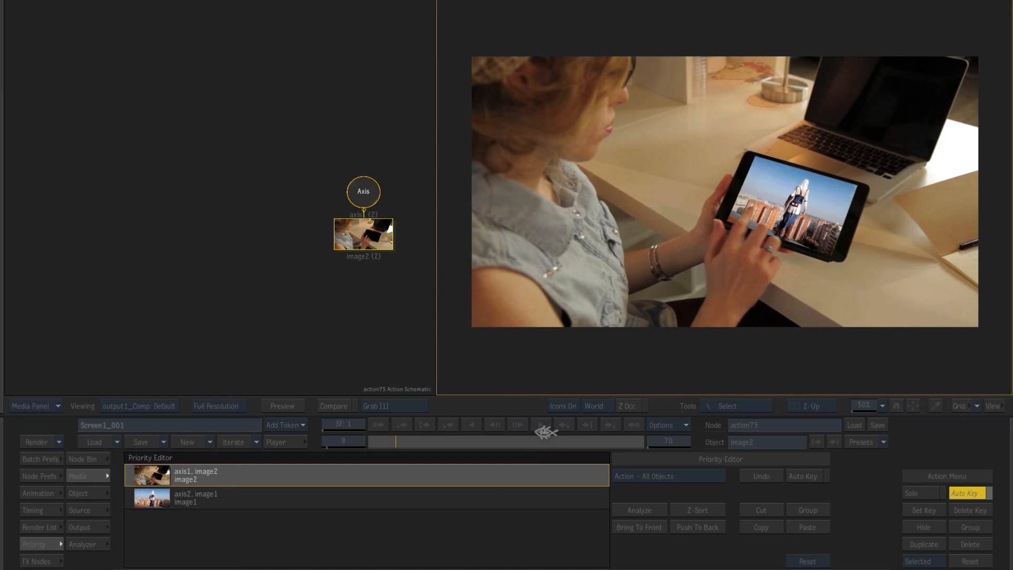